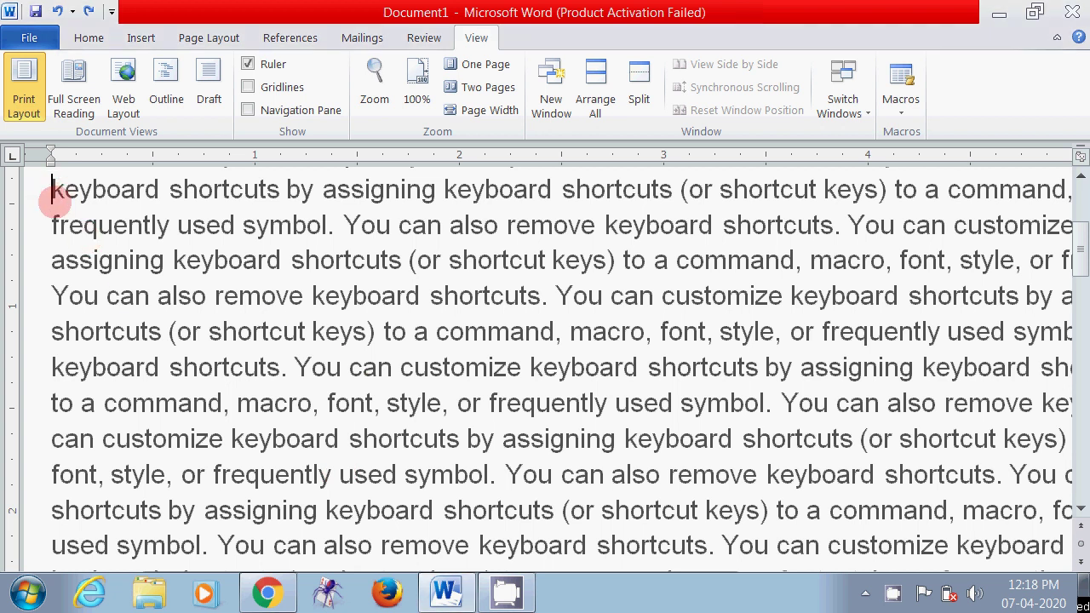
Clear the text selection, then open the Insert Picture dialog from the Insert tab
{"action": "mouse_move", "coordinate": [51, 191]}
{"action": "left_mouse_down"}
{"action": "mouse_move", "coordinate": [565, 565]}
{"action": "mouse_move", "coordinate": [845, 484]}
{"action": "left_mouse_up"}
{"action": "scroll", "coordinate": [562, 324], "scroll_direction": "up", "scroll_amount": 1}
{"action": "left_click", "coordinate": [535, 340]}
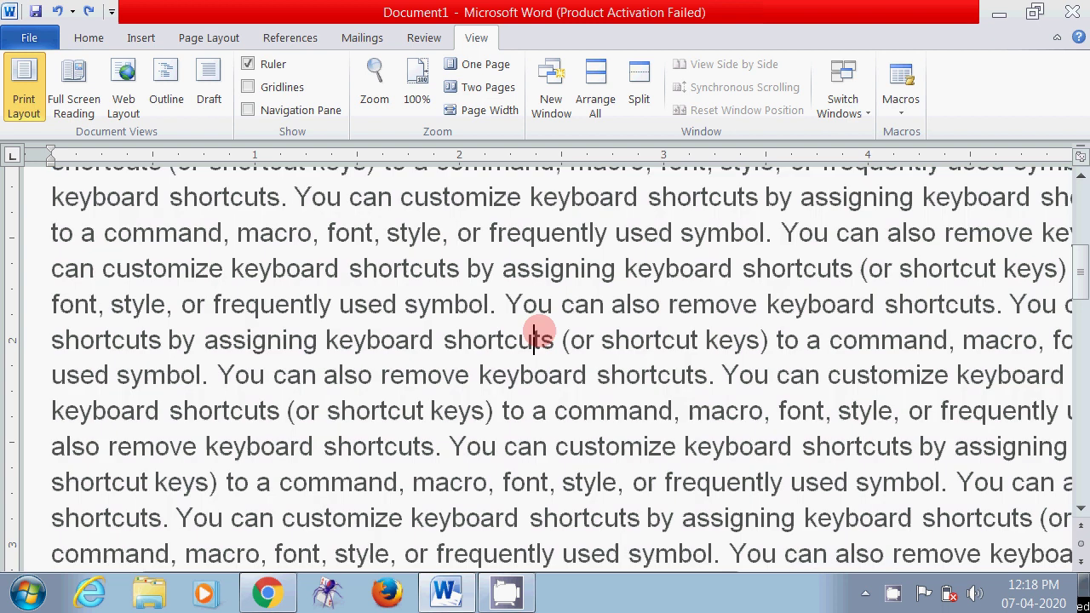
{"action": "scroll", "coordinate": [580, 417], "scroll_direction": "up", "scroll_amount": 3}
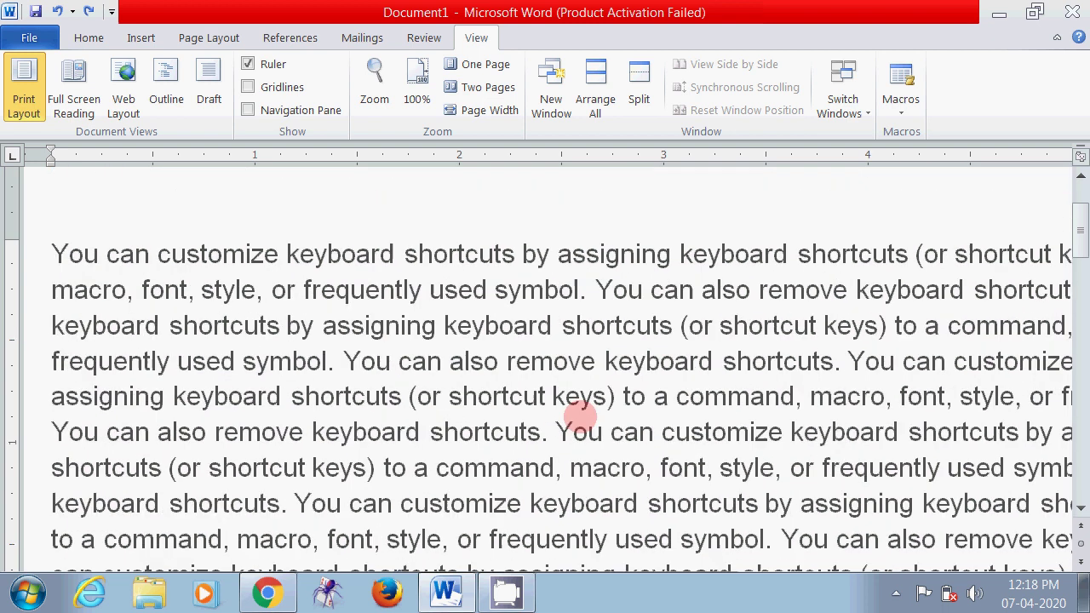
{"action": "scroll", "coordinate": [579, 416], "scroll_direction": "down", "scroll_amount": 2}
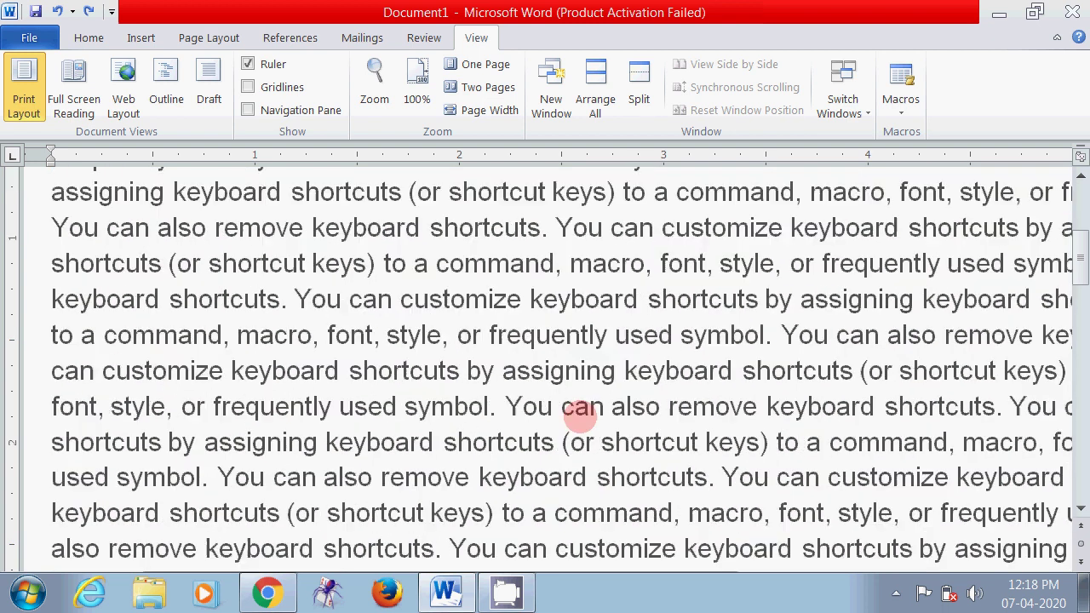
{"action": "scroll", "coordinate": [579, 416], "scroll_direction": "down", "scroll_amount": 1}
{"action": "scroll", "coordinate": [577, 417], "scroll_direction": "up", "scroll_amount": 3}
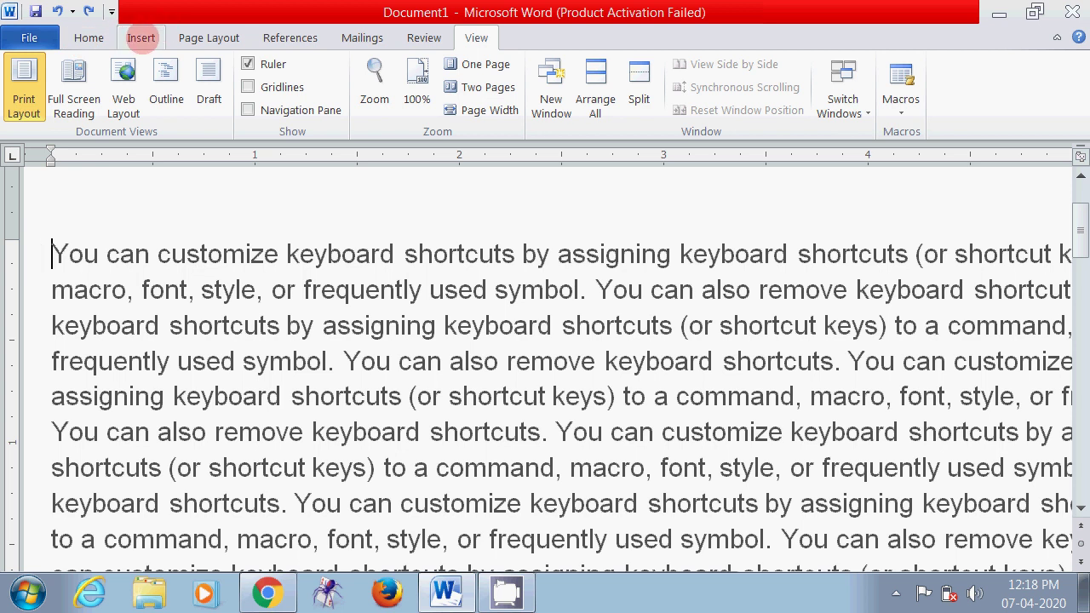
{"action": "left_click", "coordinate": [141, 37]}
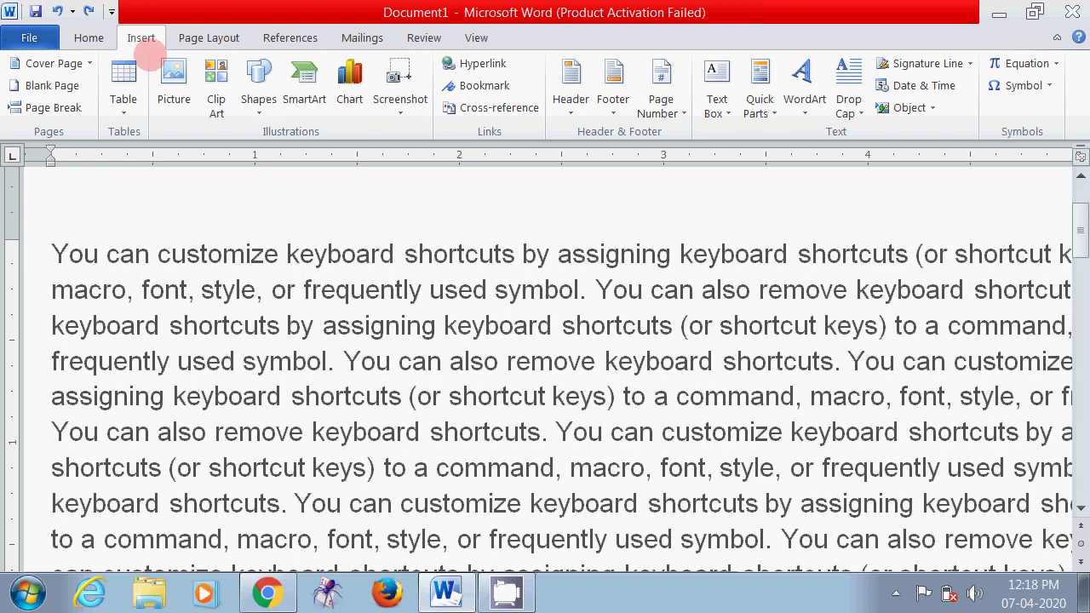
{"action": "left_click", "coordinate": [173, 77]}
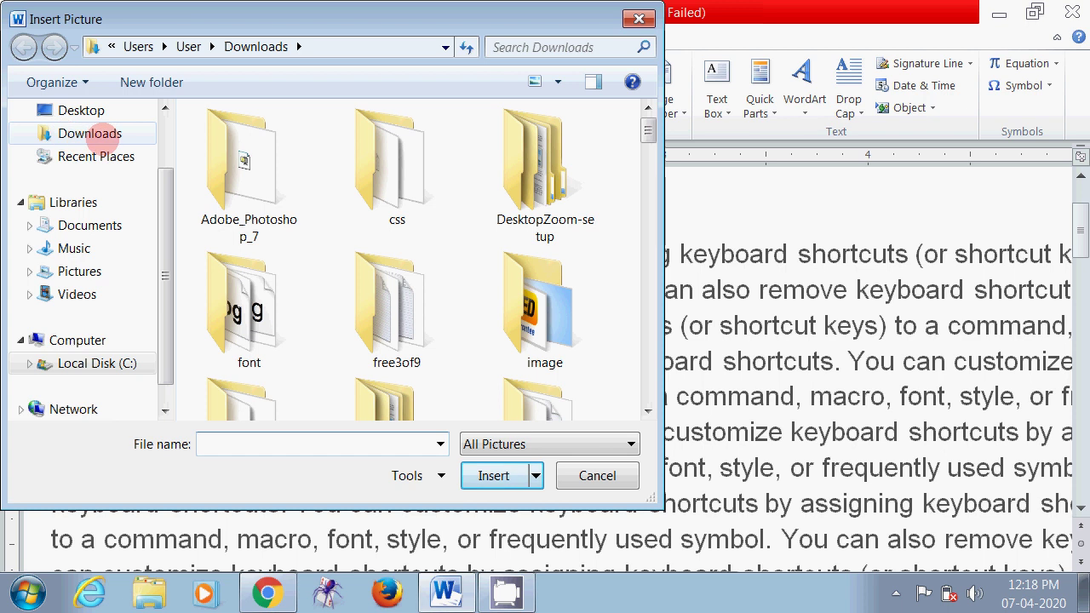
Insert the JPEG photo 'download (1)' from the Downloads folder into the document
{"action": "left_click", "coordinate": [89, 134]}
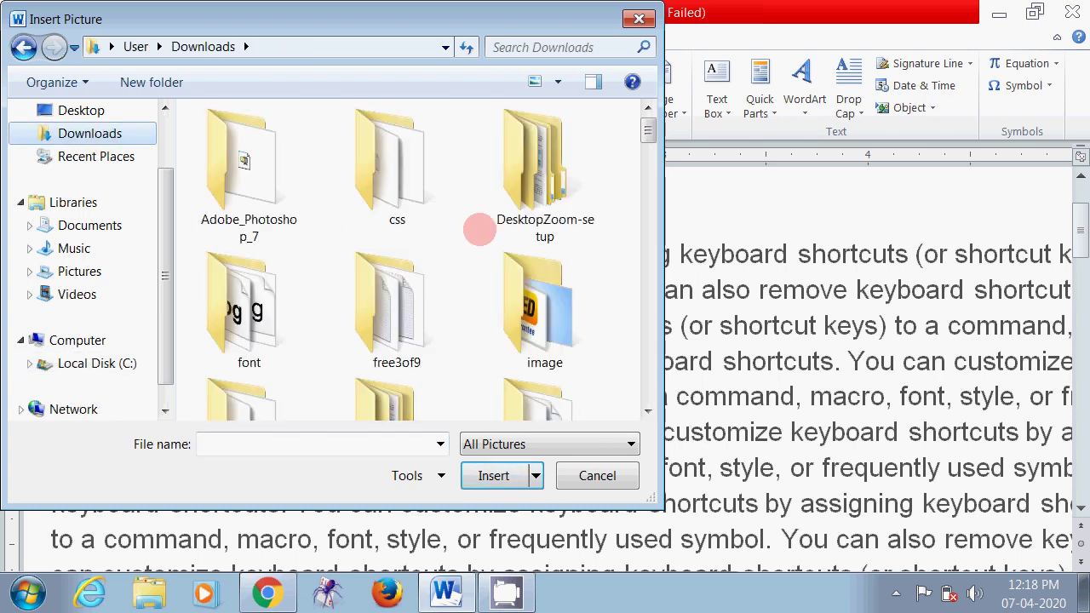
{"action": "left_click", "coordinate": [647, 410]}
{"action": "left_click", "coordinate": [648, 411]}
{"action": "left_click", "coordinate": [647, 411]}
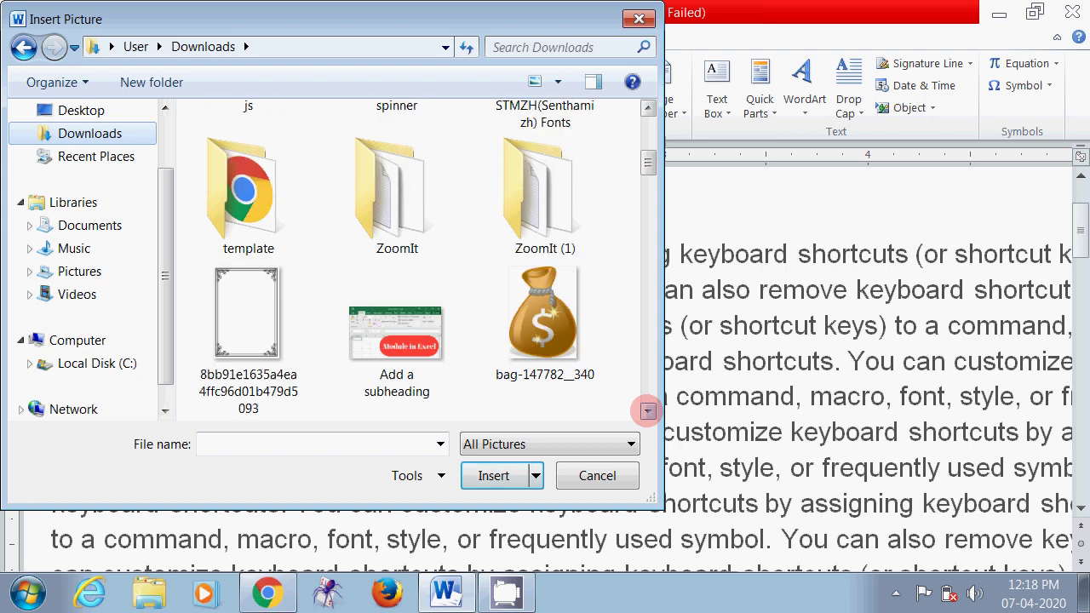
{"action": "left_click", "coordinate": [647, 411]}
{"action": "left_click", "coordinate": [647, 411]}
{"action": "left_click", "coordinate": [647, 410]}
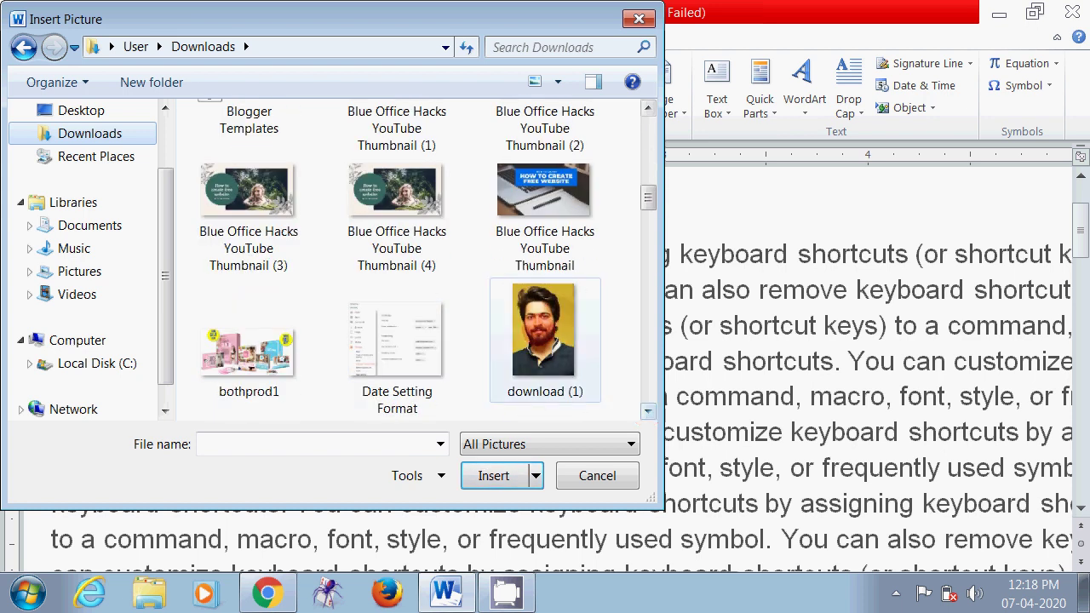
{"action": "left_click", "coordinate": [539, 329]}
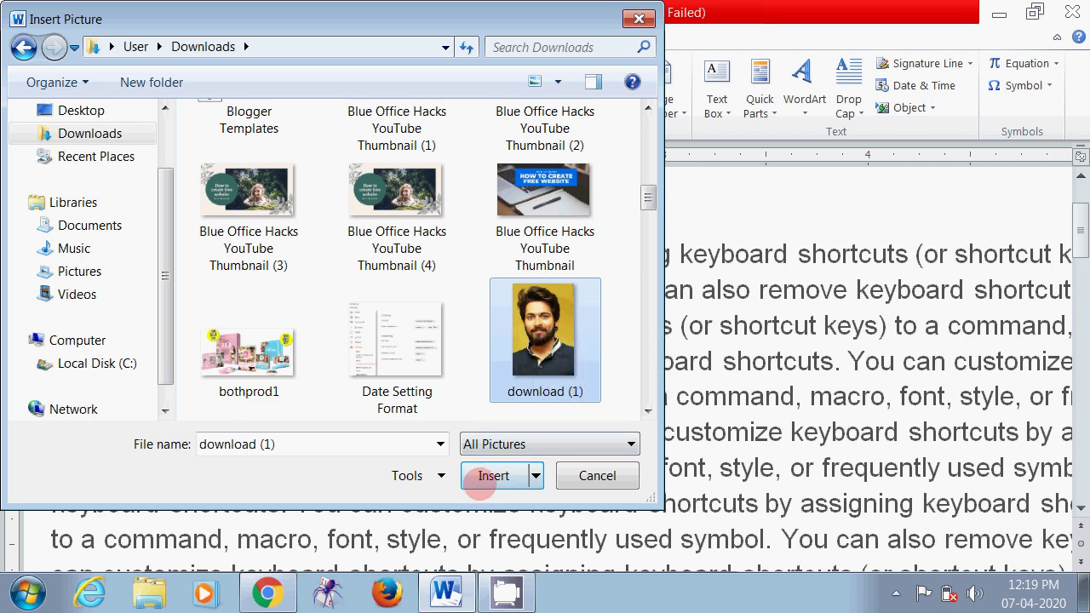
{"action": "left_click", "coordinate": [482, 477]}
Select the inserted 2.29" by 1.53" photo to bring up the Picture Tools Format commands
{"action": "key", "text": "ctrl+v"}
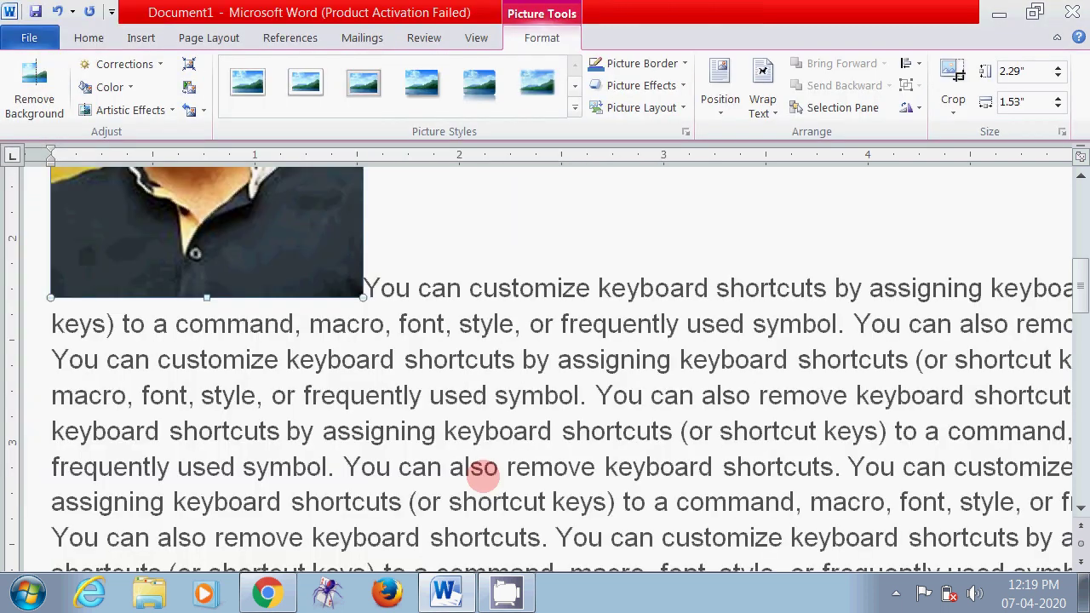
{"action": "scroll", "coordinate": [483, 477], "scroll_direction": "up", "scroll_amount": 5}
{"action": "scroll", "coordinate": [483, 477], "scroll_direction": "up", "scroll_amount": 5}
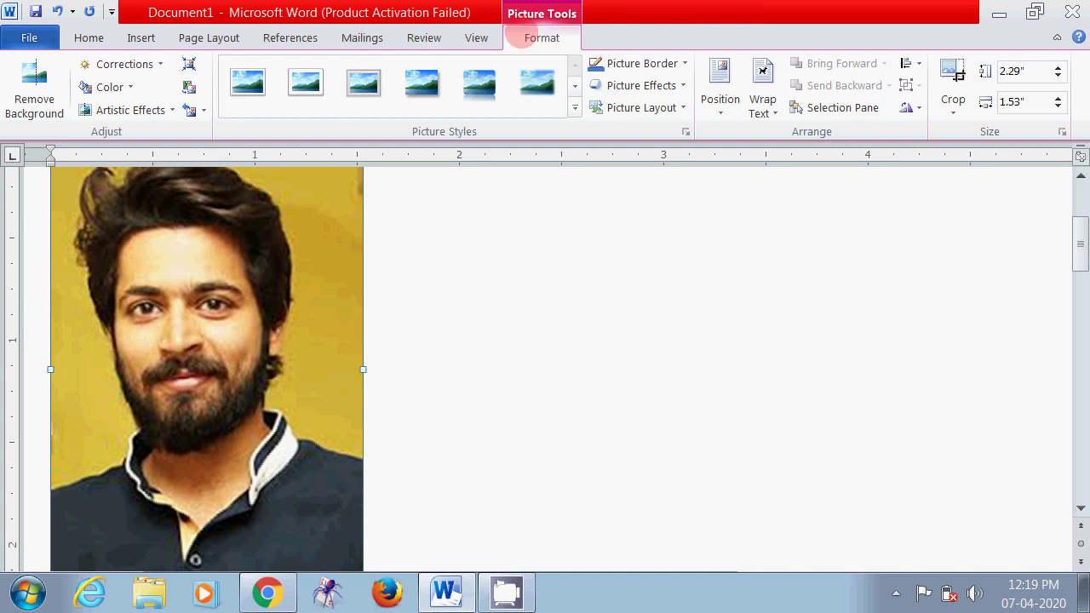
{"action": "scroll", "coordinate": [647, 309], "scroll_direction": "down", "scroll_amount": 3}
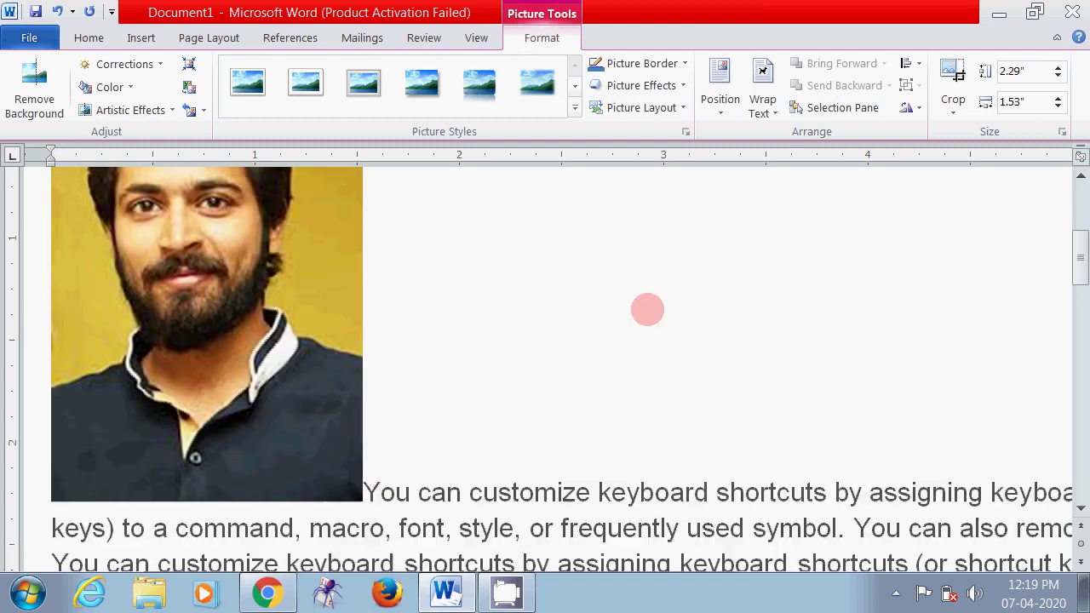
{"action": "left_click", "coordinate": [647, 309]}
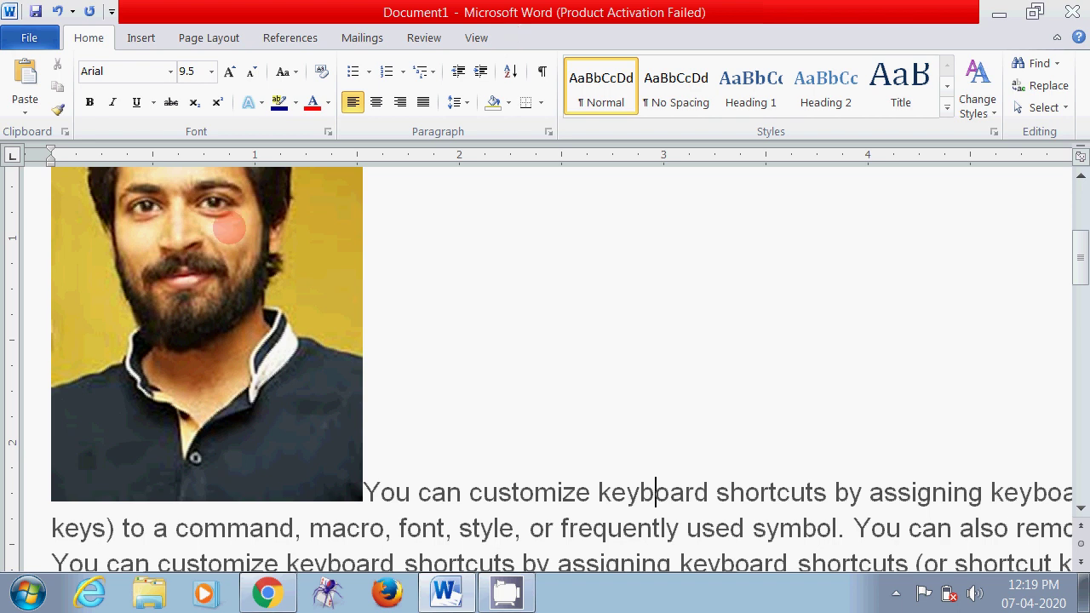
{"action": "left_click", "coordinate": [231, 239]}
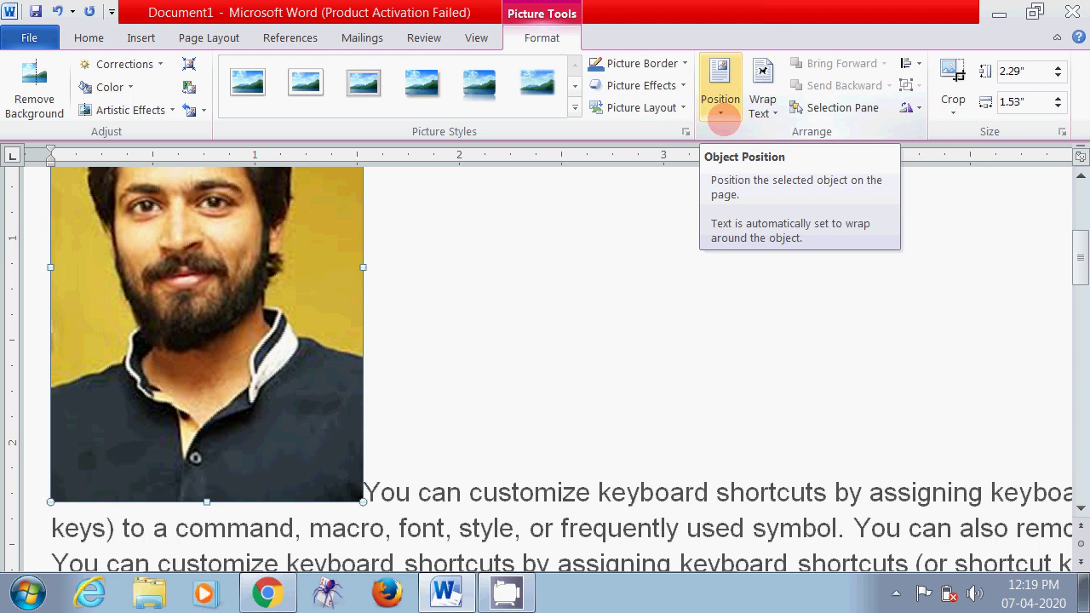
Position the photo at Middle Center with square text wrapping
{"action": "left_click", "coordinate": [718, 117]}
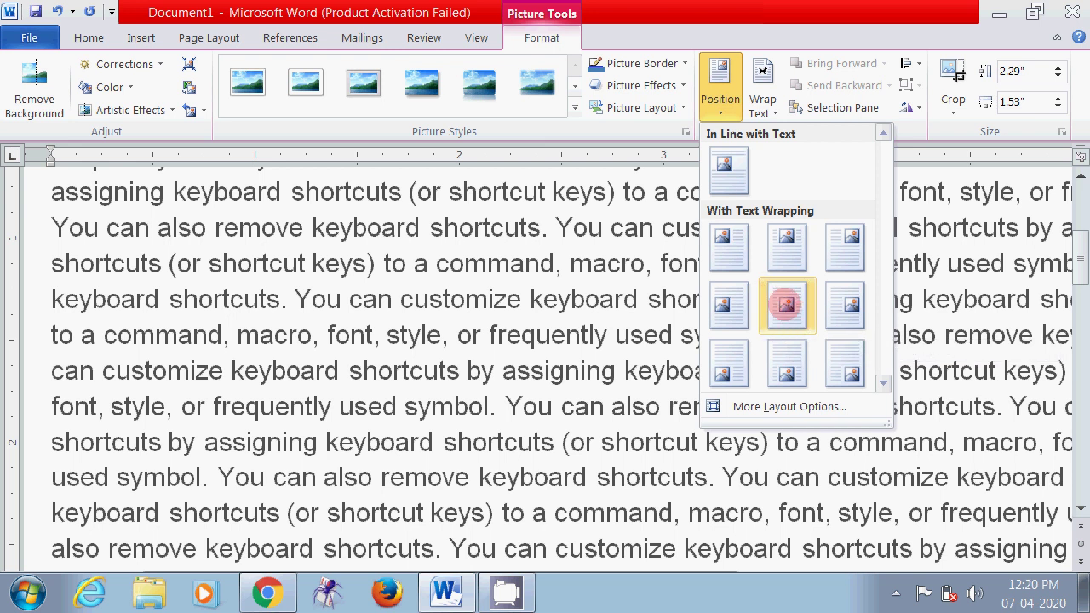
{"action": "left_click", "coordinate": [786, 305]}
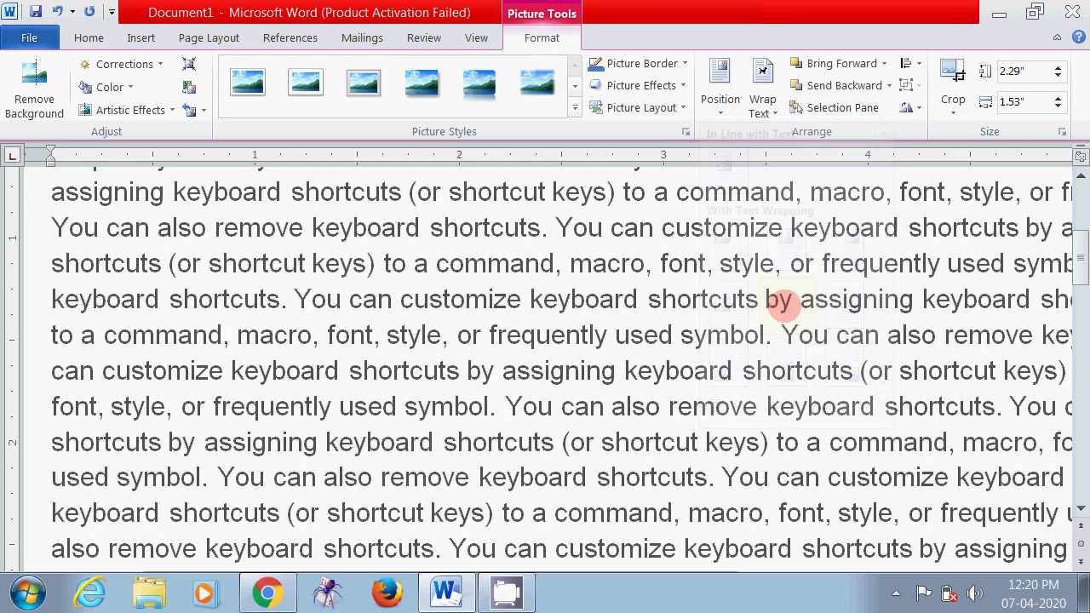
Drag the photo up into the body text and nudge it down toward the middle
{"action": "scroll", "coordinate": [575, 406], "scroll_direction": "down", "scroll_amount": 3}
{"action": "scroll", "coordinate": [574, 406], "scroll_direction": "down", "scroll_amount": 2}
{"action": "scroll", "coordinate": [575, 405], "scroll_direction": "down", "scroll_amount": 3}
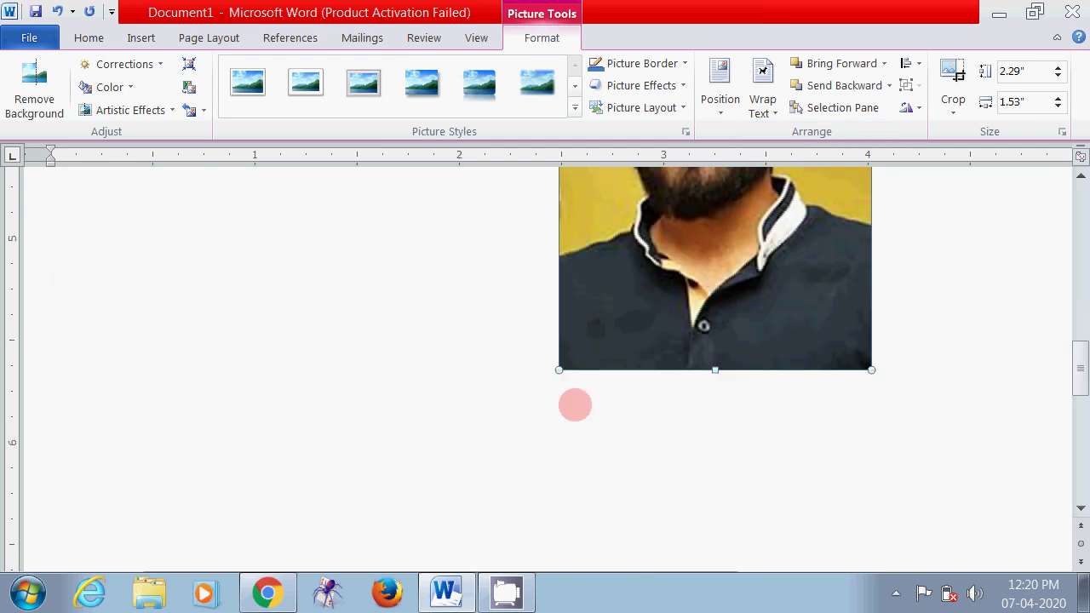
{"action": "scroll", "coordinate": [578, 406], "scroll_direction": "down", "scroll_amount": 5}
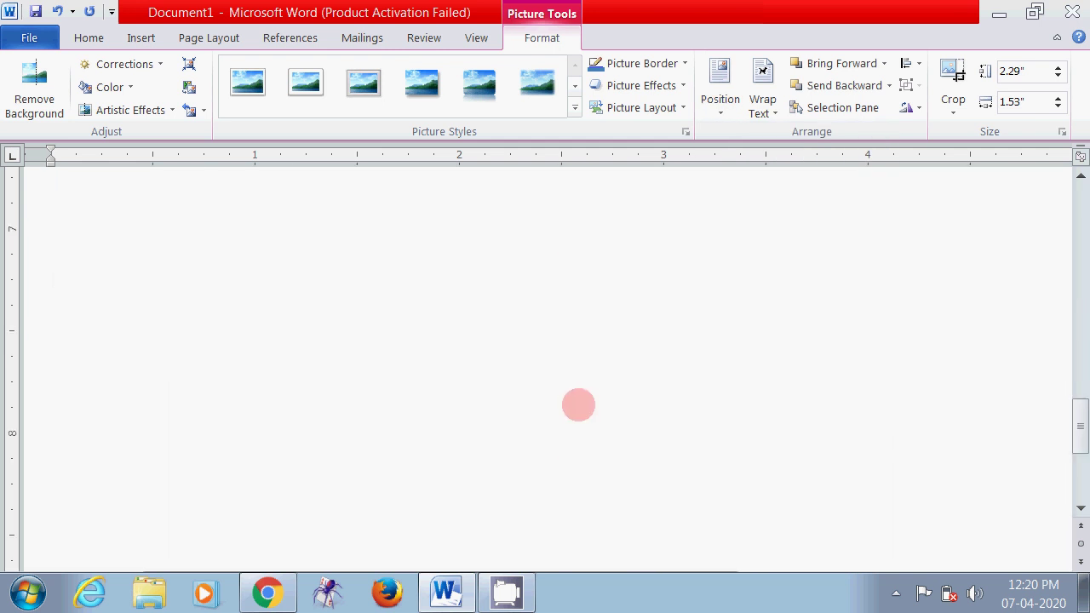
{"action": "scroll", "coordinate": [577, 405], "scroll_direction": "up", "scroll_amount": 7}
{"action": "scroll", "coordinate": [578, 405], "scroll_direction": "up", "scroll_amount": 3}
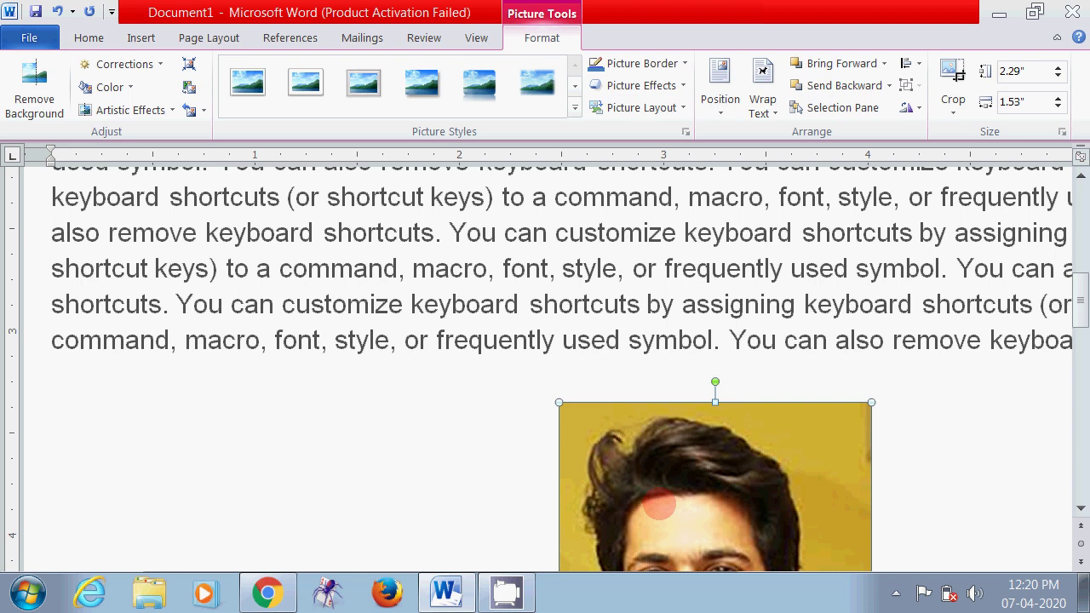
{"action": "left_click_drag", "start_coordinate": [661, 506], "coordinate": [499, 134]}
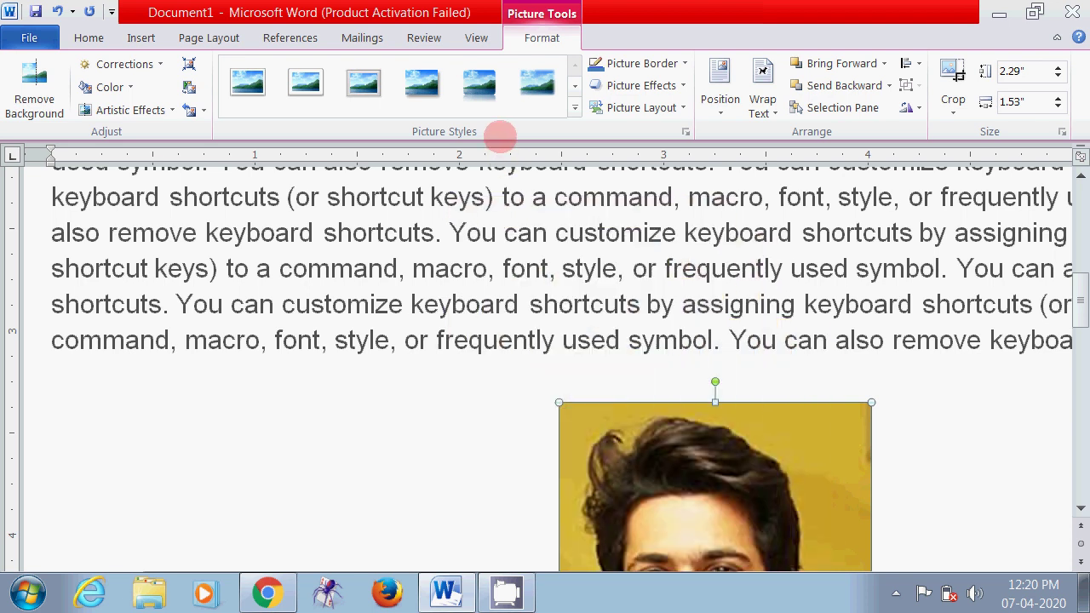
{"action": "scroll", "coordinate": [569, 494], "scroll_direction": "up", "scroll_amount": 2}
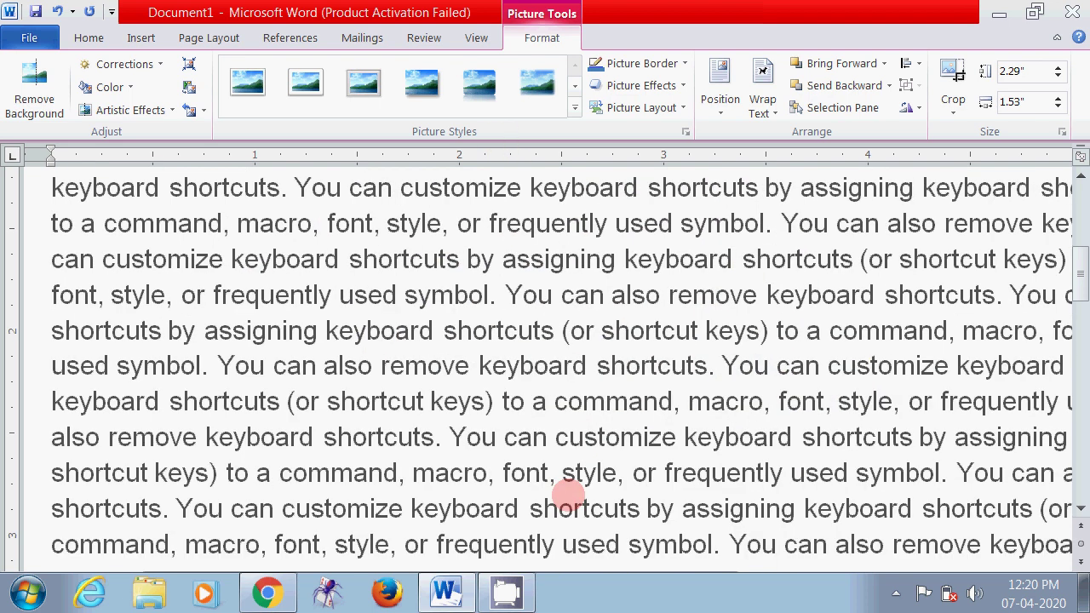
{"action": "scroll", "coordinate": [569, 494], "scroll_direction": "down", "scroll_amount": 1}
{"action": "left_click_drag", "start_coordinate": [686, 534], "coordinate": [559, 205]}
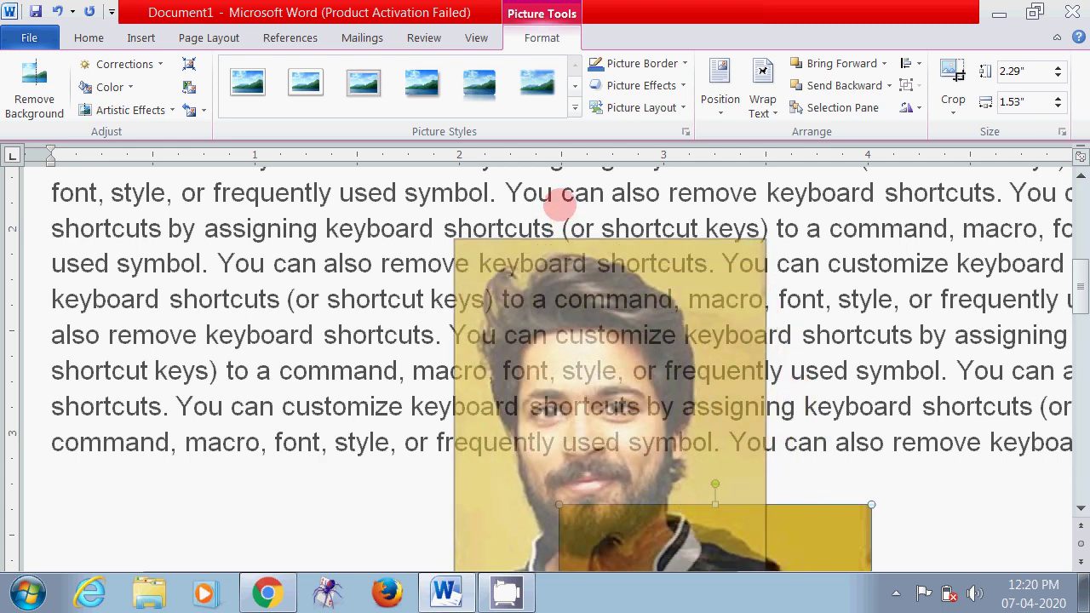
{"action": "left_click_drag", "start_coordinate": [562, 202], "coordinate": [559, 275]}
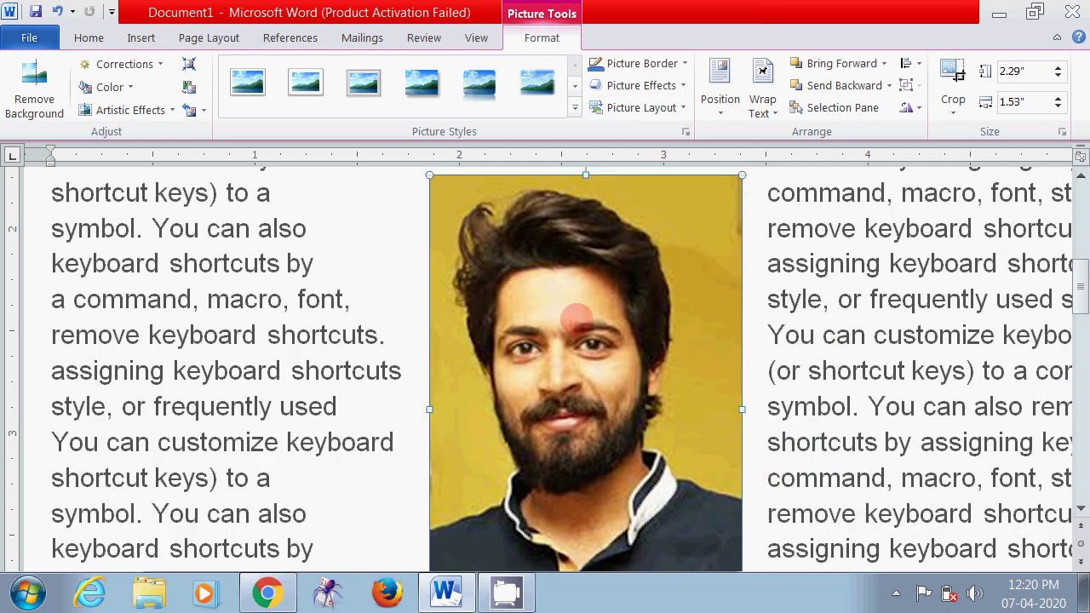
{"action": "key", "text": "Down"}
{"action": "key", "text": "Down"}
{"action": "key", "text": "Down"}
{"action": "key", "text": "Down"}
{"action": "key", "text": "Down"}
{"action": "key", "text": "Down"}
{"action": "key", "text": "Down"}
{"action": "key", "text": "Down"}
{"action": "key", "text": "Down"}
Fine-tune the photo's vertical placement so text wraps around both its sides
{"action": "scroll", "coordinate": [577, 321], "scroll_direction": "down", "scroll_amount": 2}
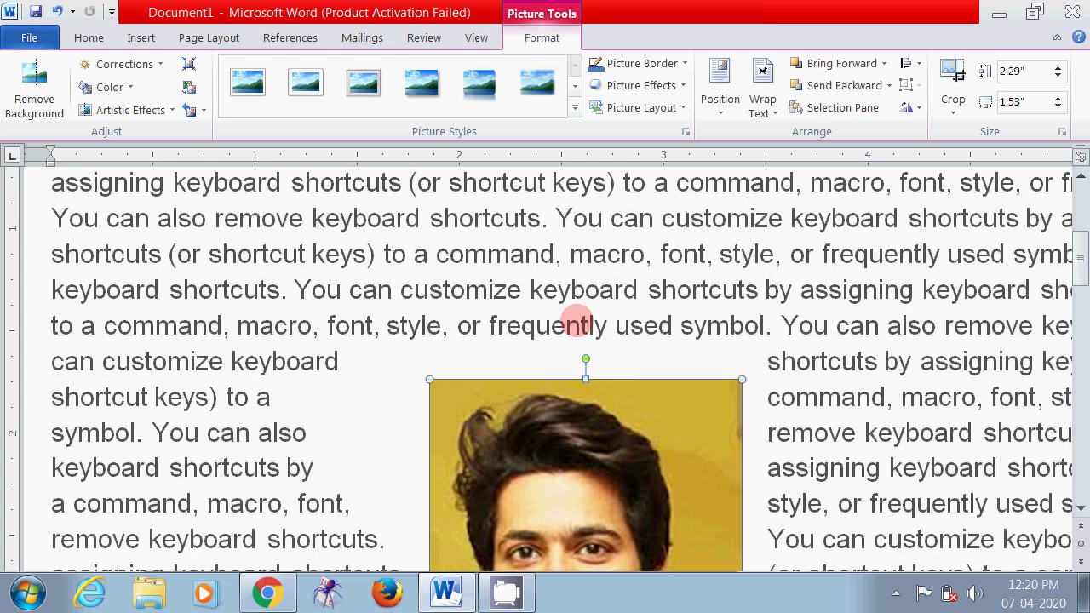
{"action": "scroll", "coordinate": [577, 317], "scroll_direction": "down", "scroll_amount": 2}
{"action": "left_click_drag", "start_coordinate": [577, 316], "coordinate": [568, 305]}
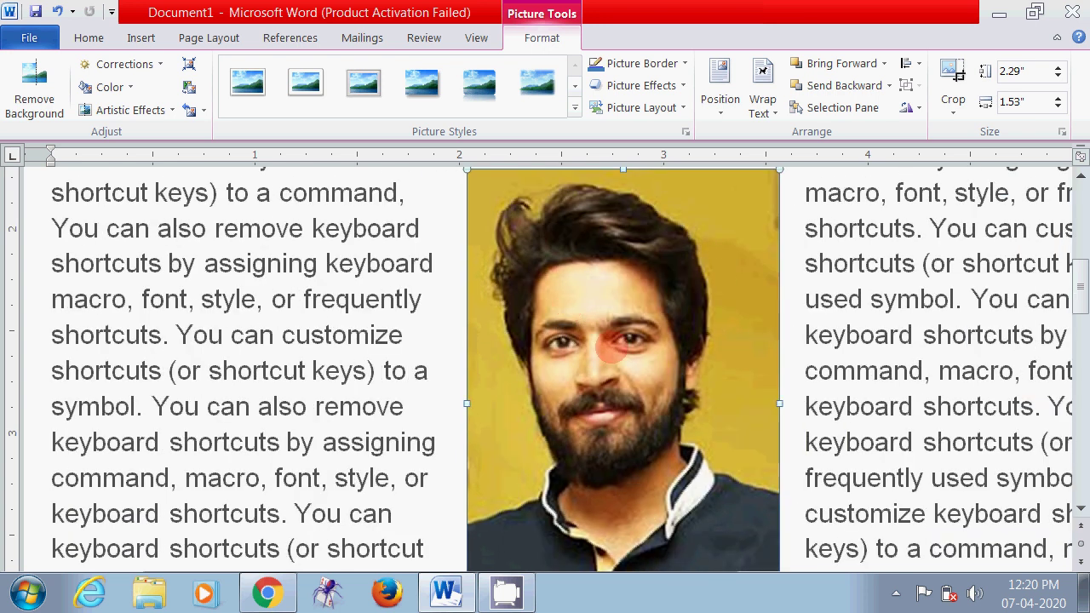
{"action": "scroll", "coordinate": [650, 379], "scroll_direction": "down", "scroll_amount": 2}
{"action": "scroll", "coordinate": [650, 379], "scroll_direction": "up", "scroll_amount": 2}
{"action": "scroll", "coordinate": [640, 488], "scroll_direction": "up", "scroll_amount": 3}
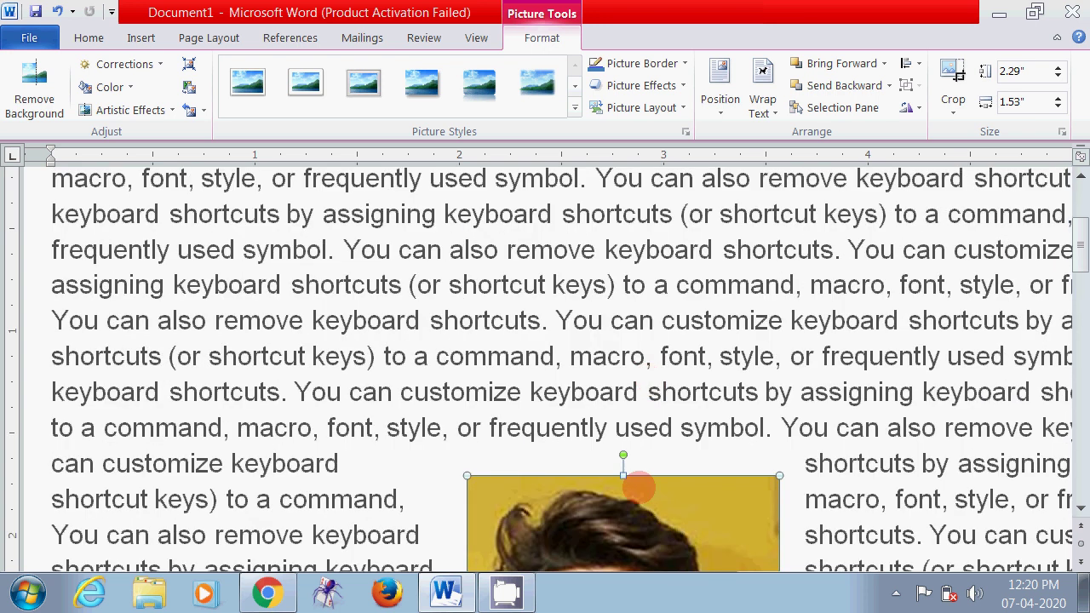
{"action": "left_click_drag", "start_coordinate": [611, 515], "coordinate": [602, 235]}
{"action": "scroll", "coordinate": [605, 358], "scroll_direction": "down", "scroll_amount": 2}
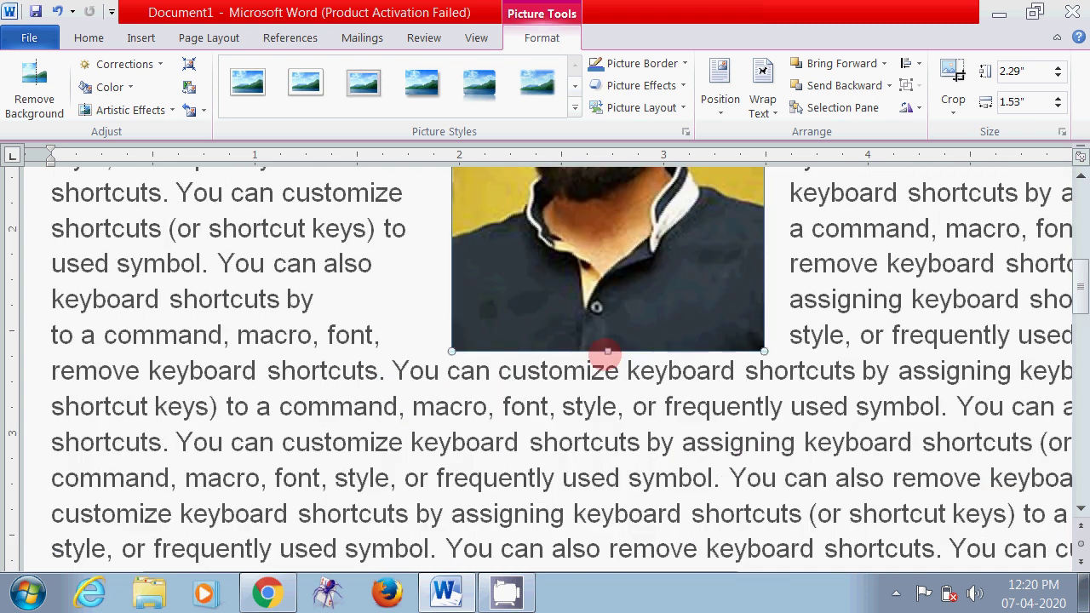
{"action": "scroll", "coordinate": [605, 356], "scroll_direction": "up", "scroll_amount": 3}
{"action": "scroll", "coordinate": [605, 353], "scroll_direction": "up", "scroll_amount": 3}
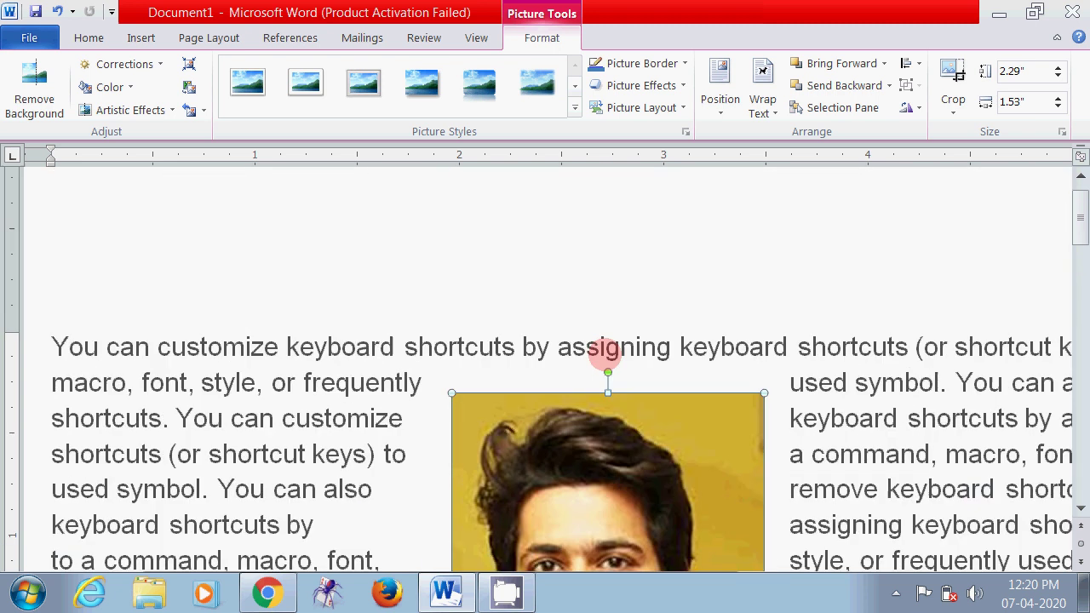
{"action": "scroll", "coordinate": [606, 351], "scroll_direction": "down", "scroll_amount": 1}
{"action": "scroll", "coordinate": [596, 367], "scroll_direction": "down", "scroll_amount": 1}
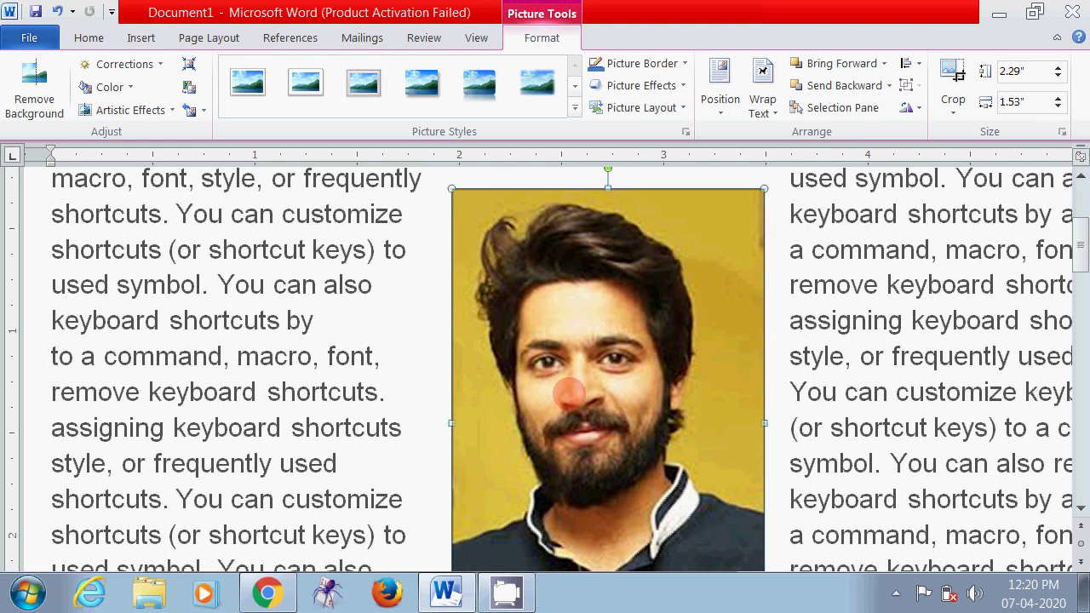
{"action": "left_click_drag", "start_coordinate": [569, 392], "coordinate": [573, 429]}
{"action": "scroll", "coordinate": [575, 437], "scroll_direction": "down", "scroll_amount": 2}
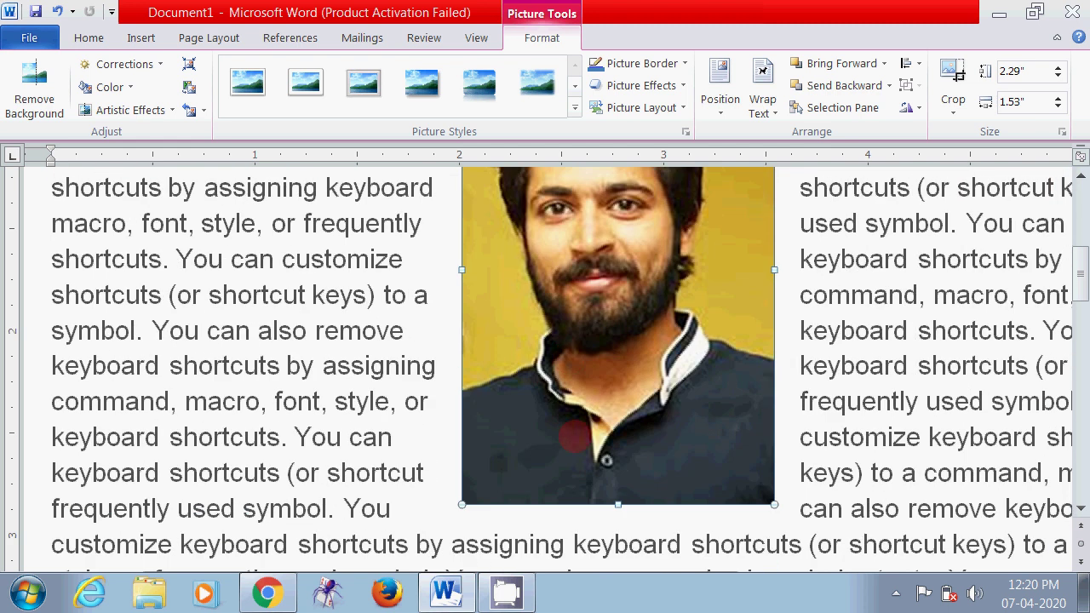
{"action": "left_click_drag", "start_coordinate": [565, 324], "coordinate": [561, 351]}
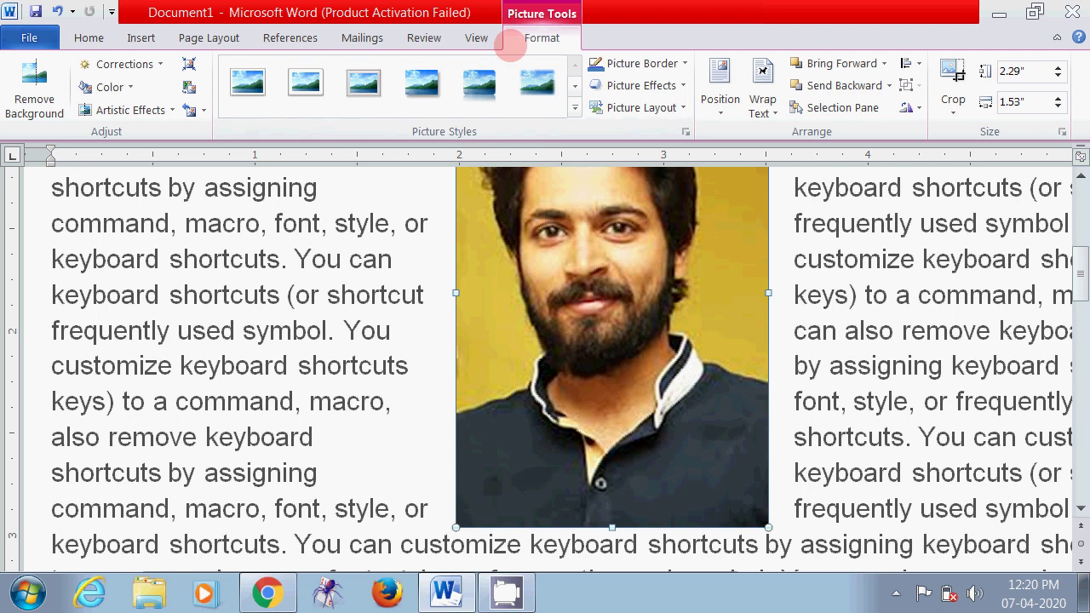
Switch the view to One Page, then back to 100% zoom
{"action": "left_click", "coordinate": [473, 37]}
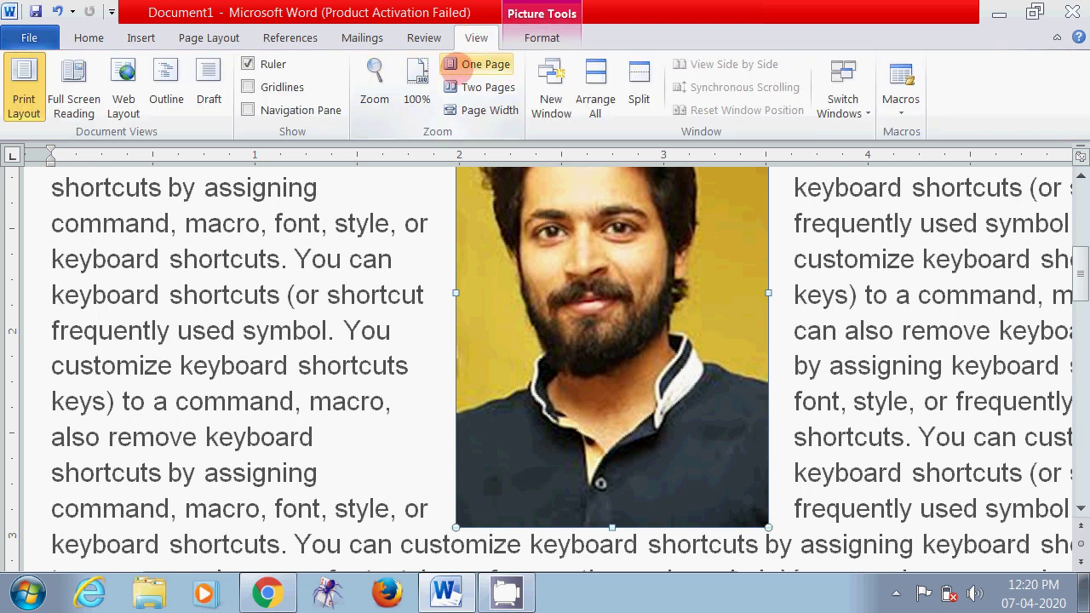
{"action": "left_click", "coordinate": [477, 64]}
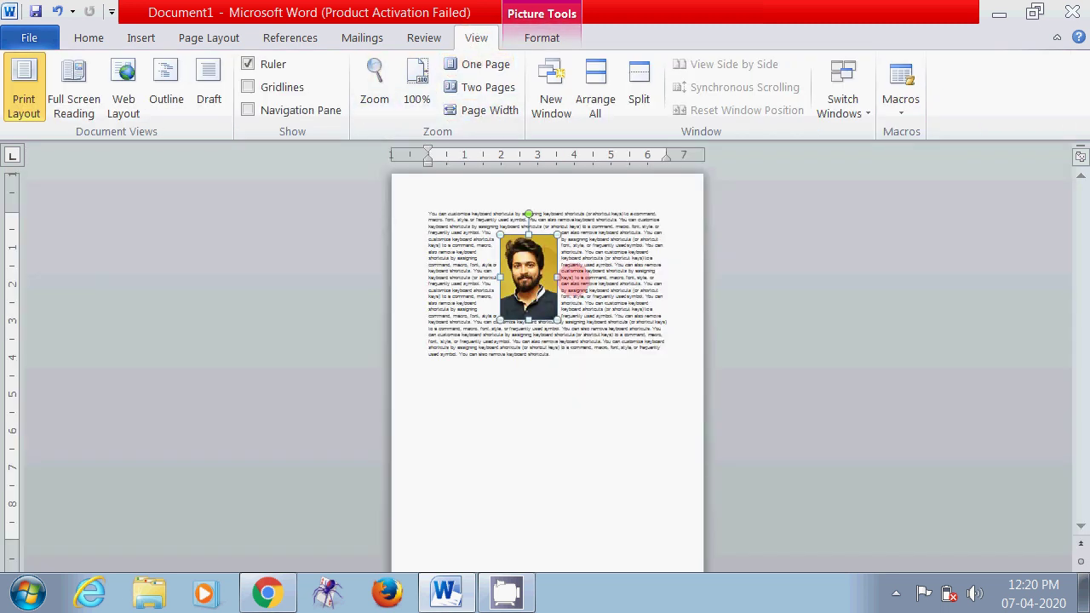
{"action": "left_click", "coordinate": [416, 81]}
Shift the photo slightly right toward the centre of the paragraph
{"action": "scroll", "coordinate": [662, 385], "scroll_direction": "down", "scroll_amount": 1}
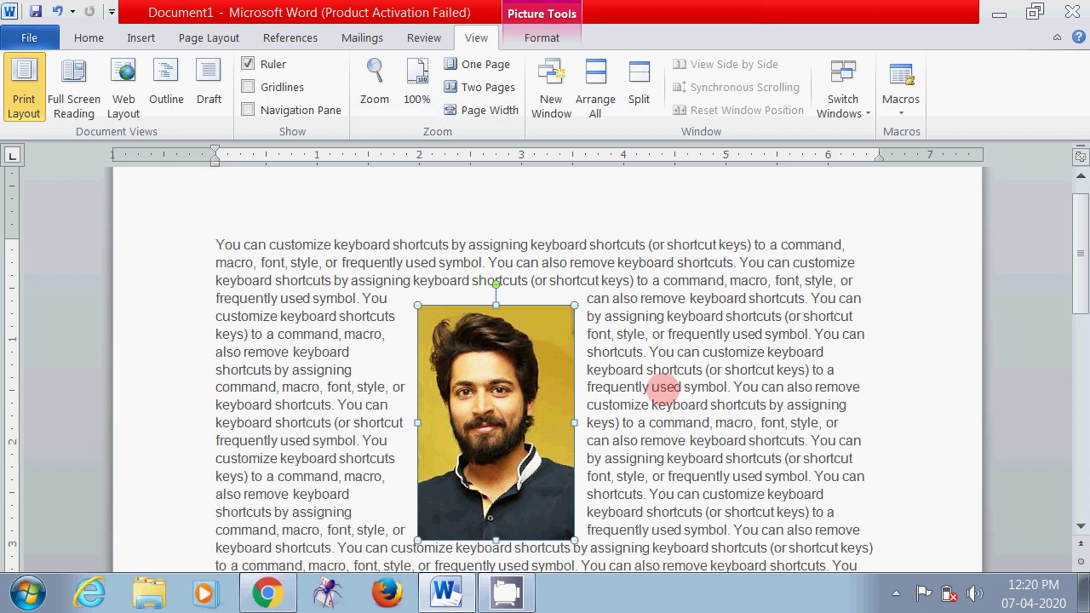
{"action": "scroll", "coordinate": [661, 388], "scroll_direction": "down", "scroll_amount": 1}
{"action": "scroll", "coordinate": [663, 390], "scroll_direction": "down", "scroll_amount": 1}
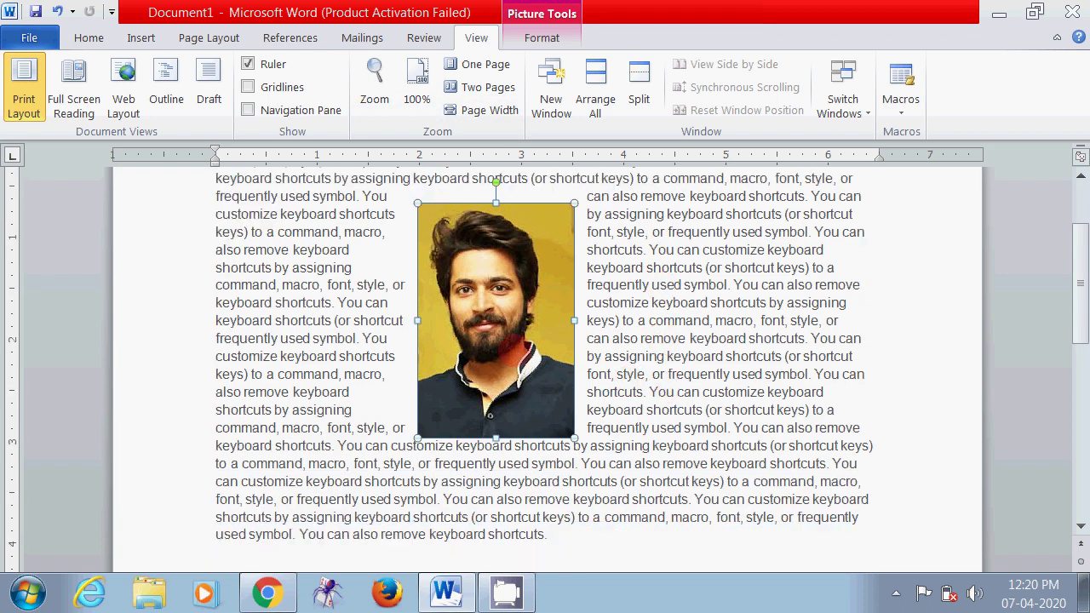
{"action": "mouse_move", "coordinate": [496, 320]}
{"action": "left_mouse_down"}
{"action": "mouse_move", "coordinate": [537, 324]}
{"action": "mouse_move", "coordinate": [559, 356]}
{"action": "left_mouse_up"}
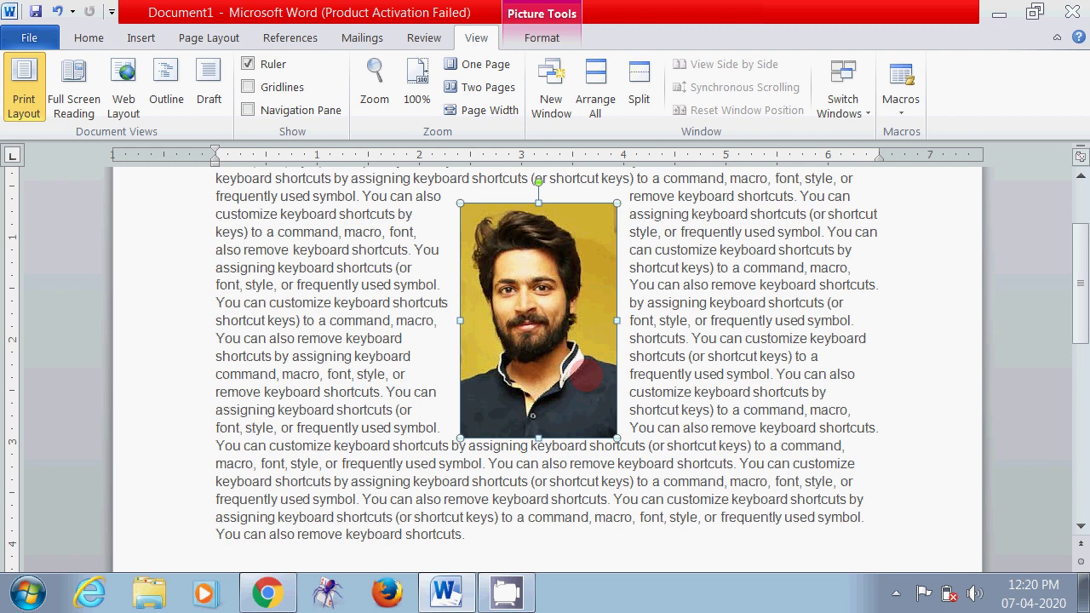
{"action": "scroll", "coordinate": [586, 375], "scroll_direction": "up", "scroll_amount": 1}
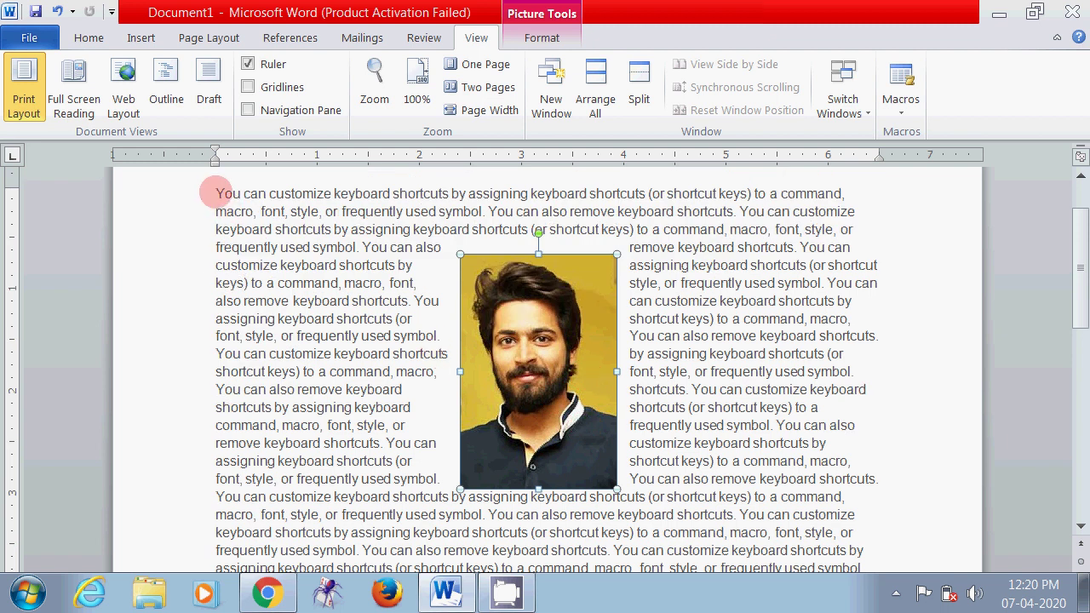
Justify the whole dummy text paragraph, then reselect the photo
{"action": "mouse_move", "coordinate": [216, 192]}
{"action": "left_mouse_down"}
{"action": "mouse_move", "coordinate": [516, 500]}
{"action": "mouse_move", "coordinate": [511, 519]}
{"action": "left_mouse_up"}
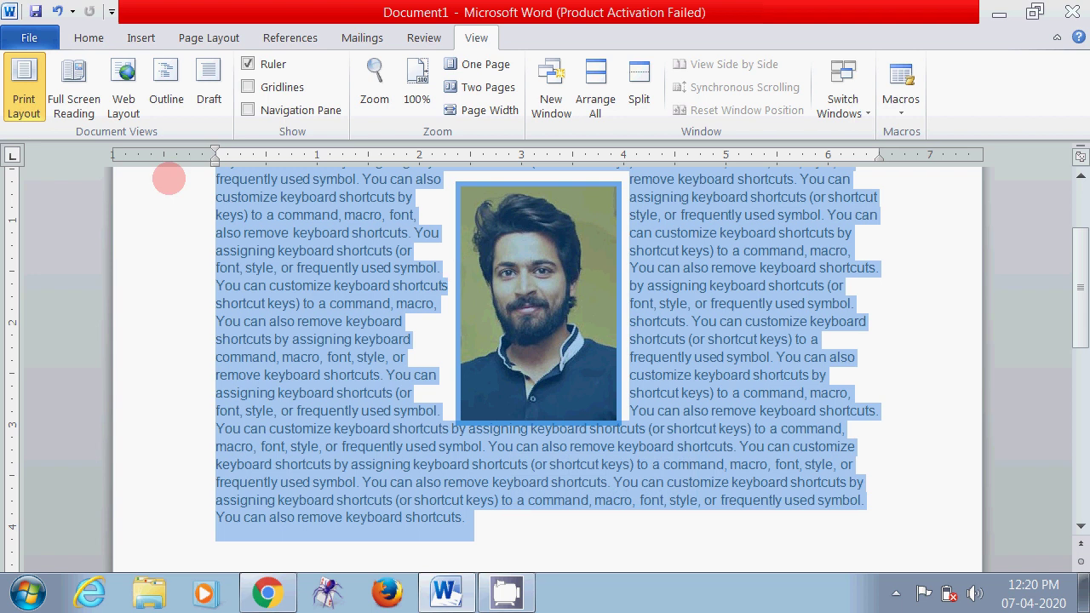
{"action": "left_click", "coordinate": [89, 37]}
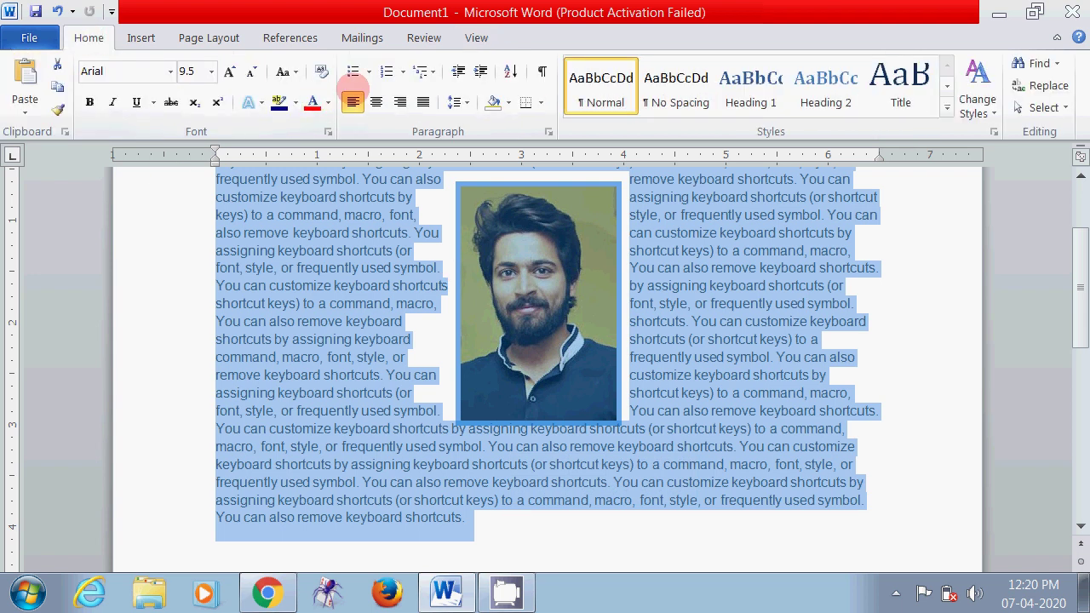
{"action": "left_click", "coordinate": [423, 102]}
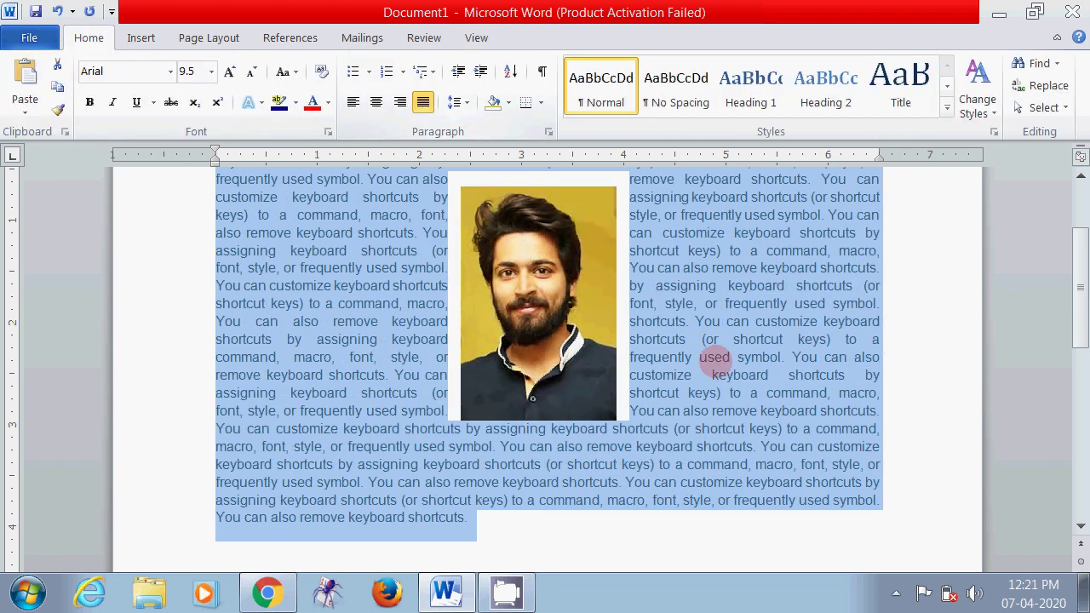
{"action": "left_click", "coordinate": [654, 451]}
{"action": "scroll", "coordinate": [621, 479], "scroll_direction": "up", "scroll_amount": 2}
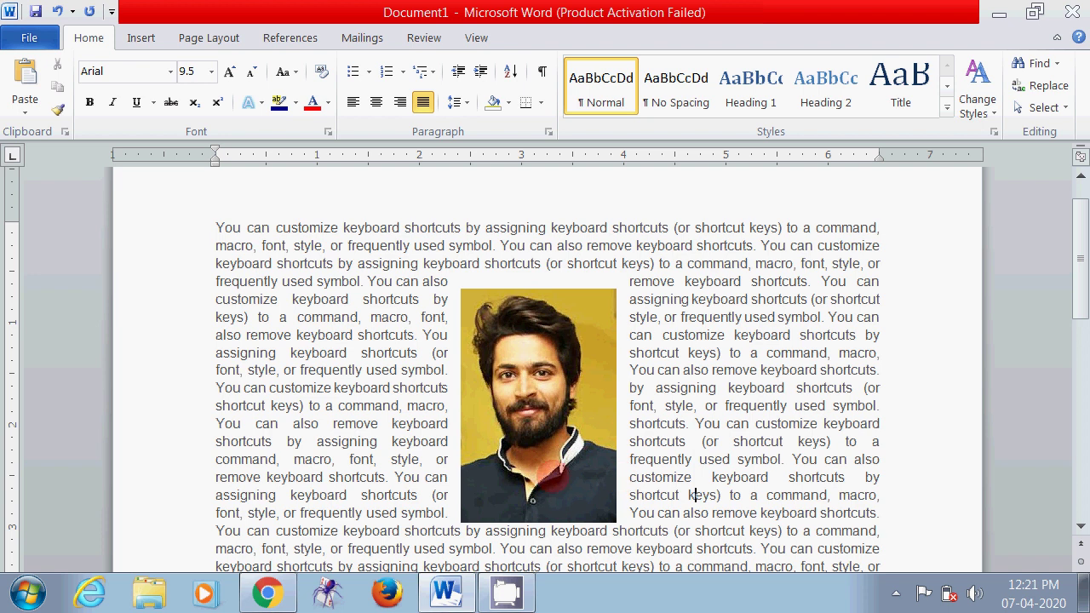
{"action": "left_click", "coordinate": [536, 425]}
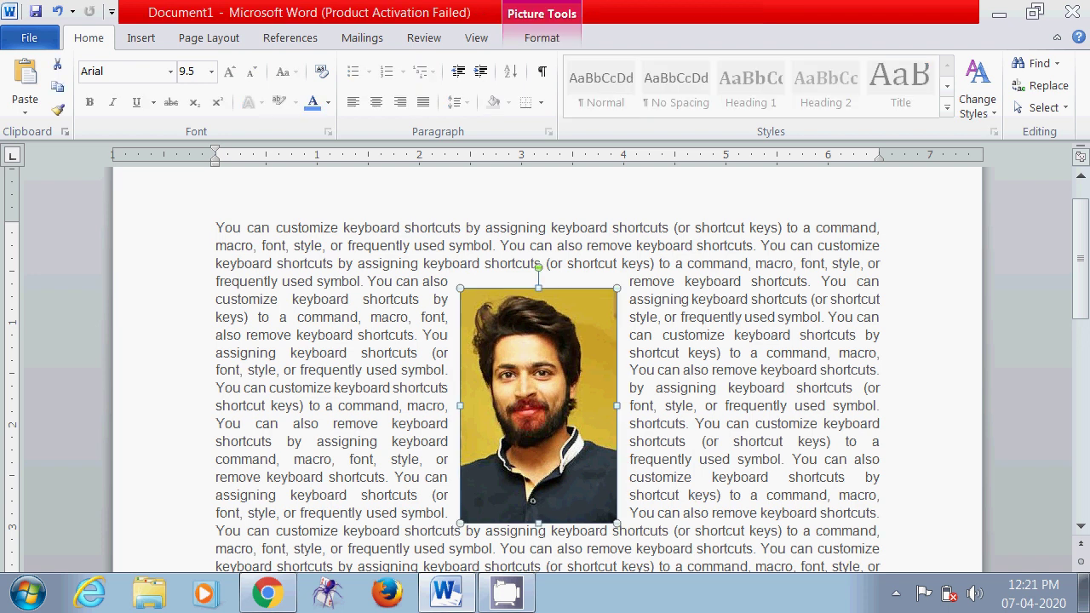
Apply the Simple Frame, White picture style to the photo
{"action": "double_click", "coordinate": [529, 421]}
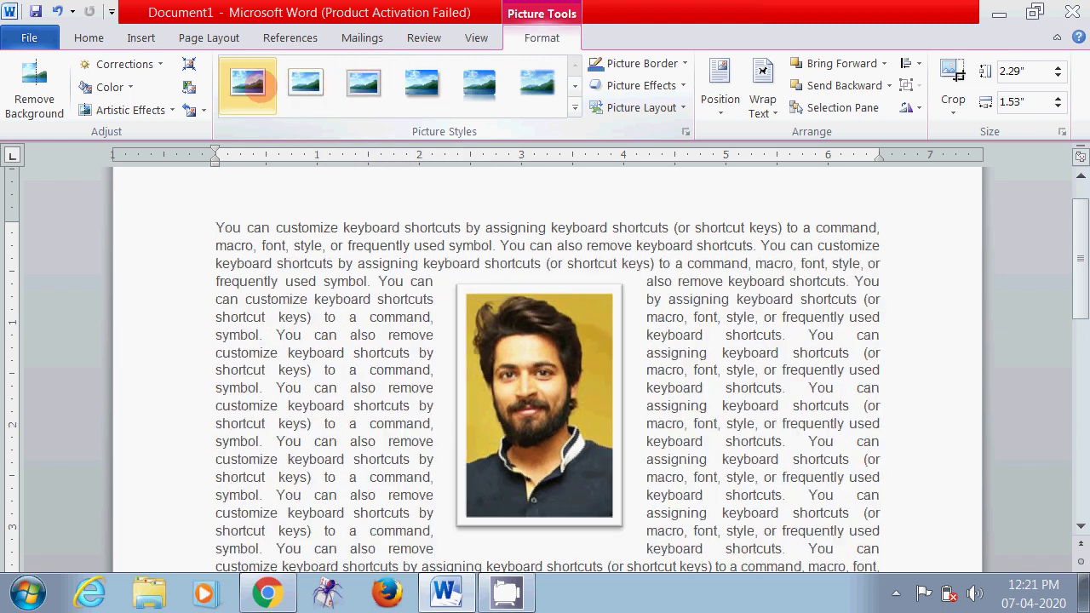
{"action": "left_click", "coordinate": [259, 88]}
{"action": "scroll", "coordinate": [676, 320], "scroll_direction": "down", "scroll_amount": 2}
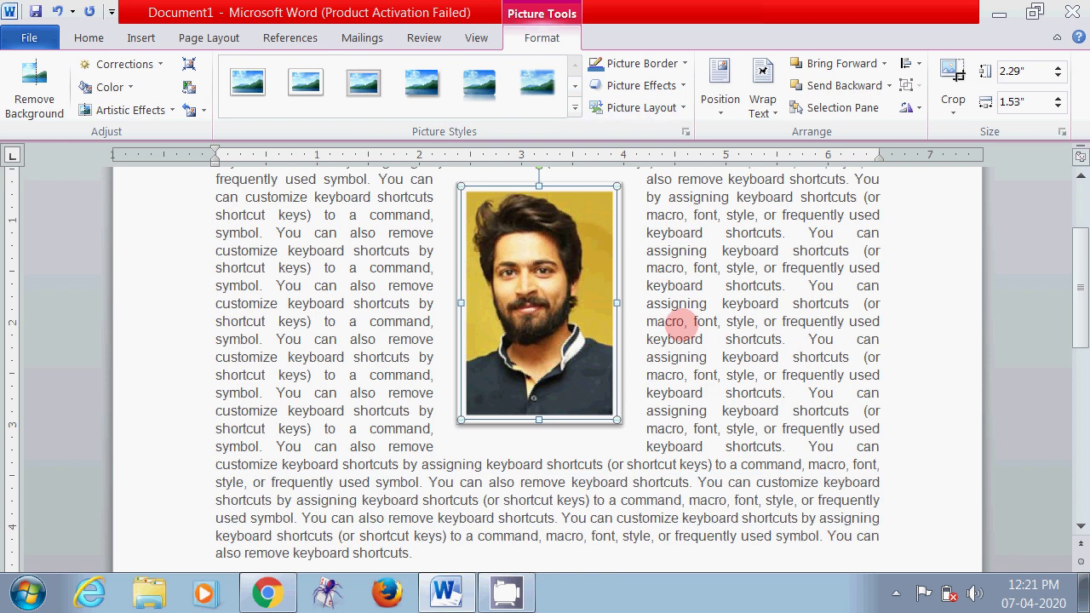
Nudge the framed photo slightly right to centre it between the justified text
{"action": "left_click_drag", "start_coordinate": [540, 310], "coordinate": [564, 331]}
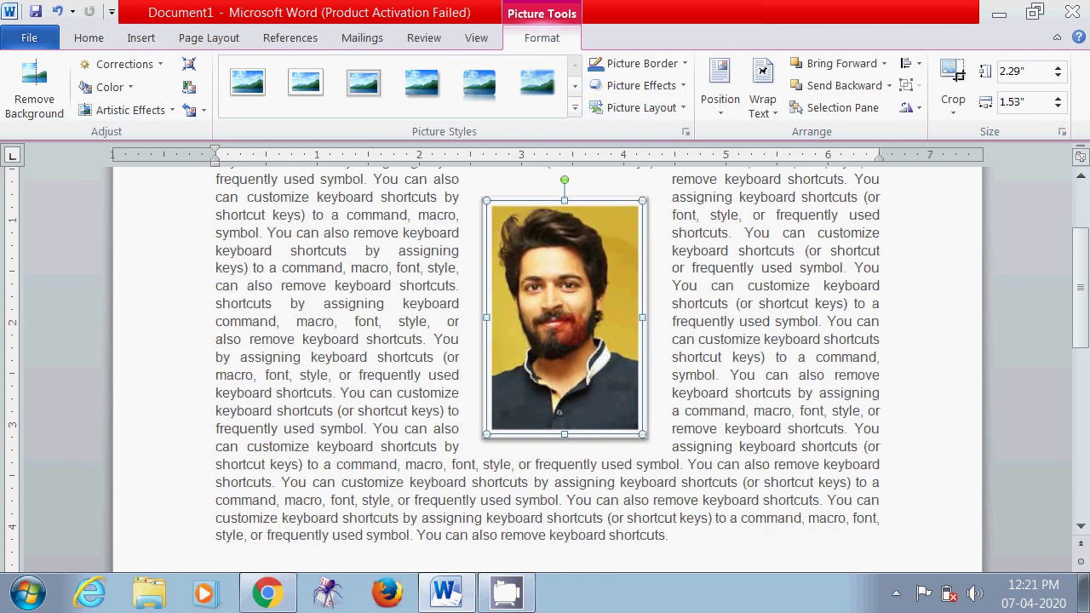
{"action": "scroll", "coordinate": [680, 414], "scroll_direction": "up", "scroll_amount": 1}
{"action": "scroll", "coordinate": [678, 411], "scroll_direction": "up", "scroll_amount": 1}
{"action": "scroll", "coordinate": [678, 414], "scroll_direction": "down", "scroll_amount": 1}
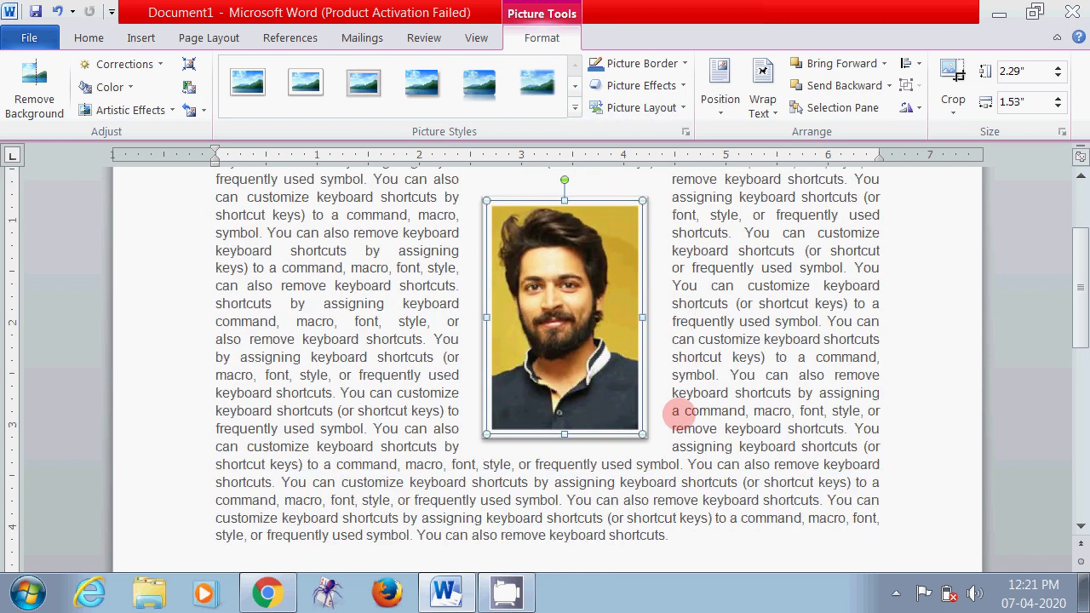
{"action": "scroll", "coordinate": [681, 413], "scroll_direction": "down", "scroll_amount": 1}
{"action": "scroll", "coordinate": [682, 414], "scroll_direction": "up", "scroll_amount": 1}
{"action": "scroll", "coordinate": [678, 413], "scroll_direction": "up", "scroll_amount": 1}
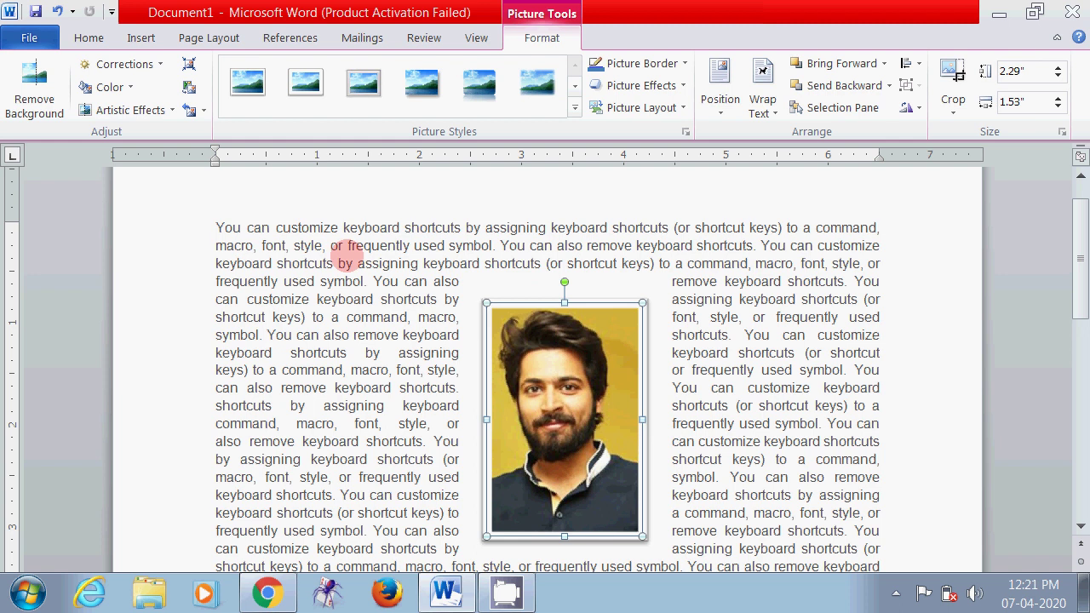
{"action": "scroll", "coordinate": [702, 378], "scroll_direction": "down", "scroll_amount": 2}
{"action": "scroll", "coordinate": [703, 380], "scroll_direction": "up", "scroll_amount": 1}
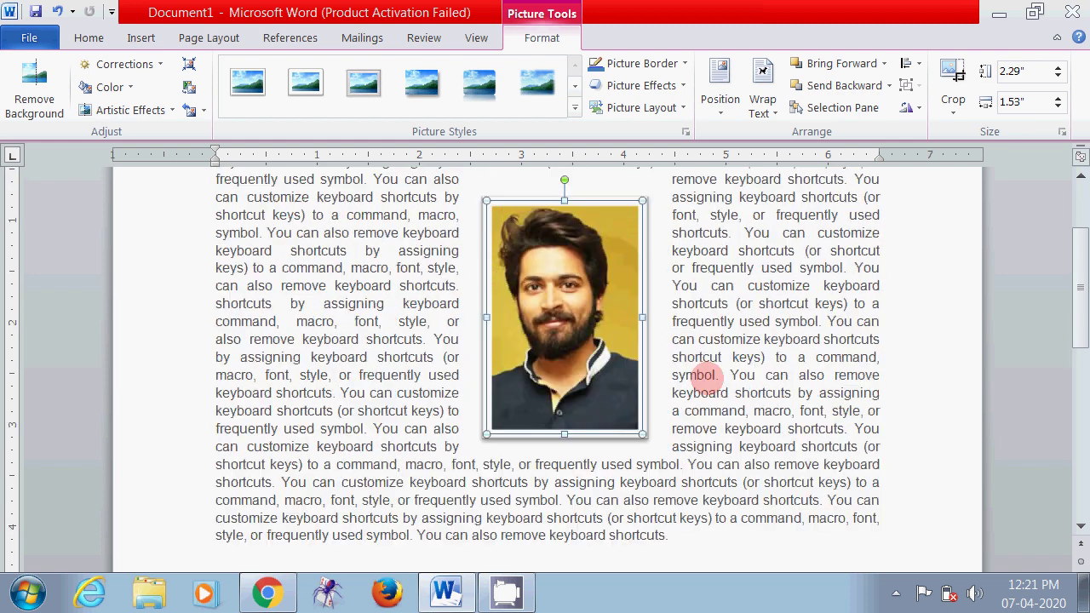
{"action": "scroll", "coordinate": [704, 380], "scroll_direction": "up", "scroll_amount": 1}
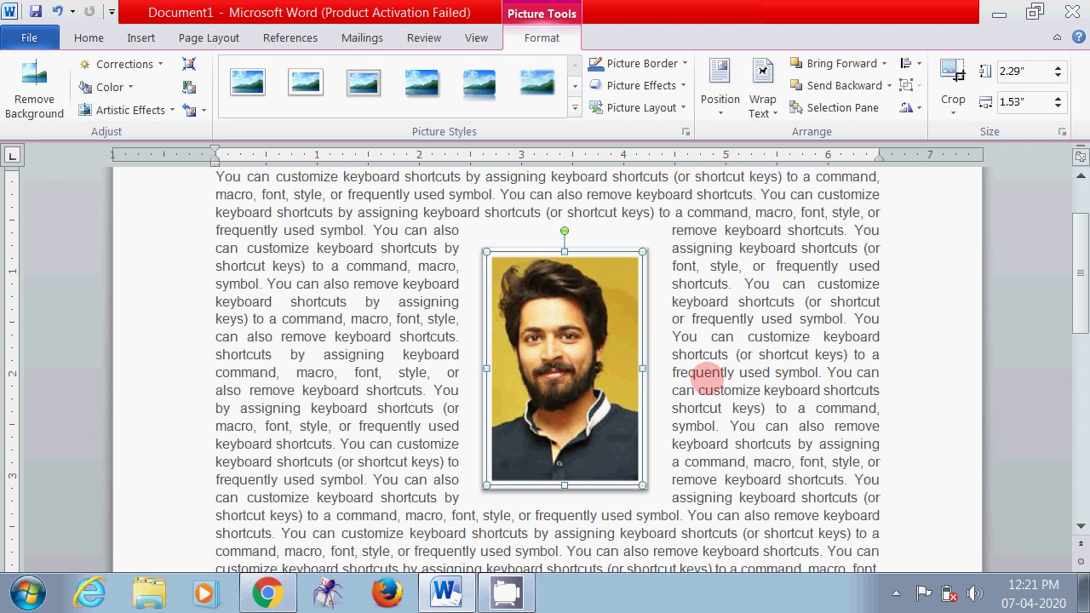
{"action": "left_click", "coordinate": [141, 38]}
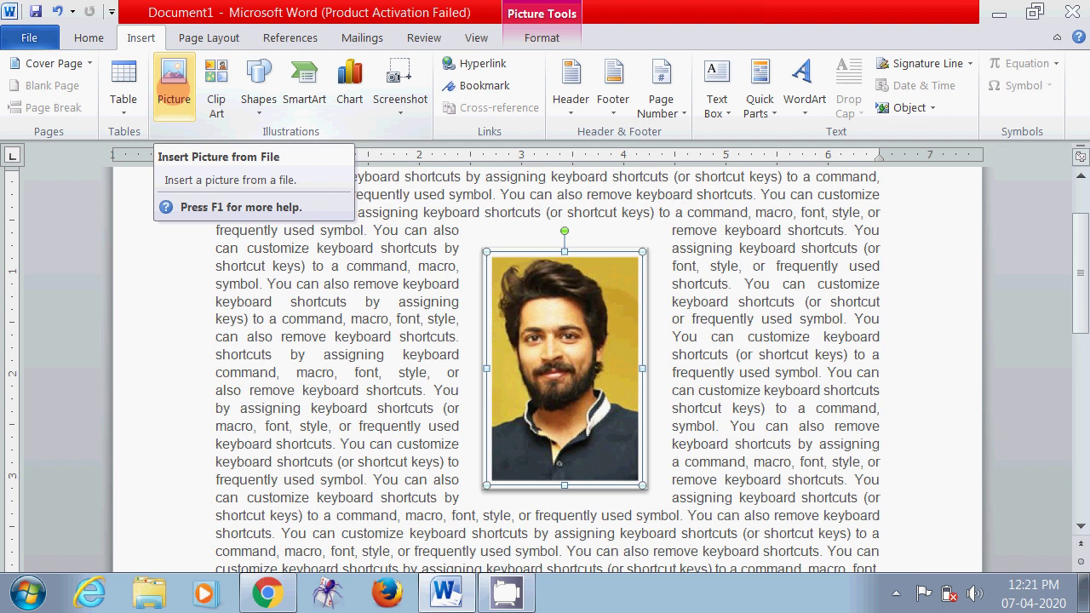
{"action": "left_click", "coordinate": [543, 37]}
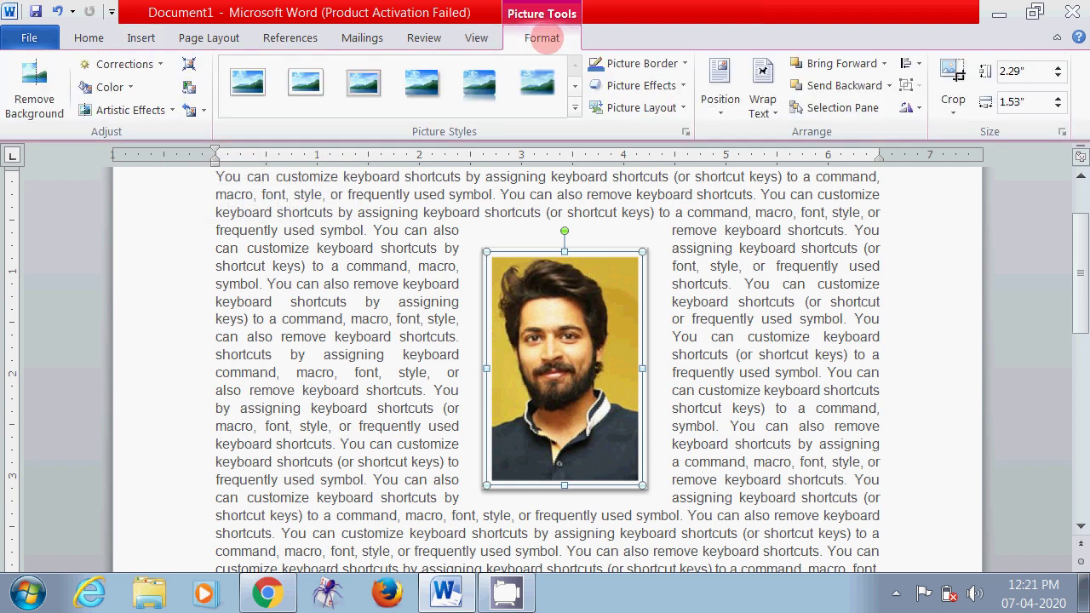
{"action": "left_click", "coordinate": [720, 95]}
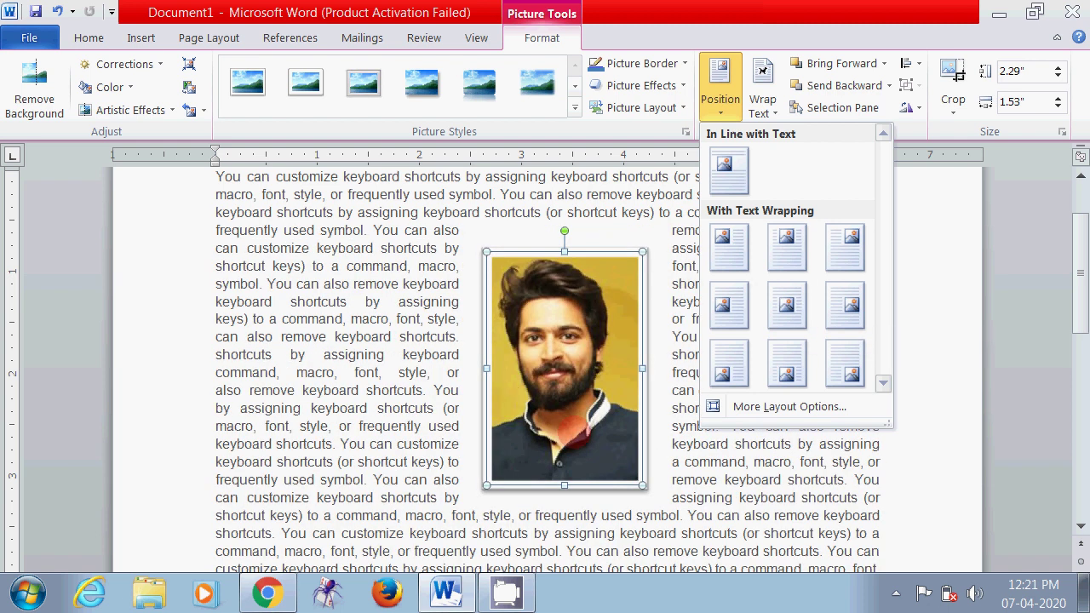
{"action": "left_click", "coordinate": [525, 329]}
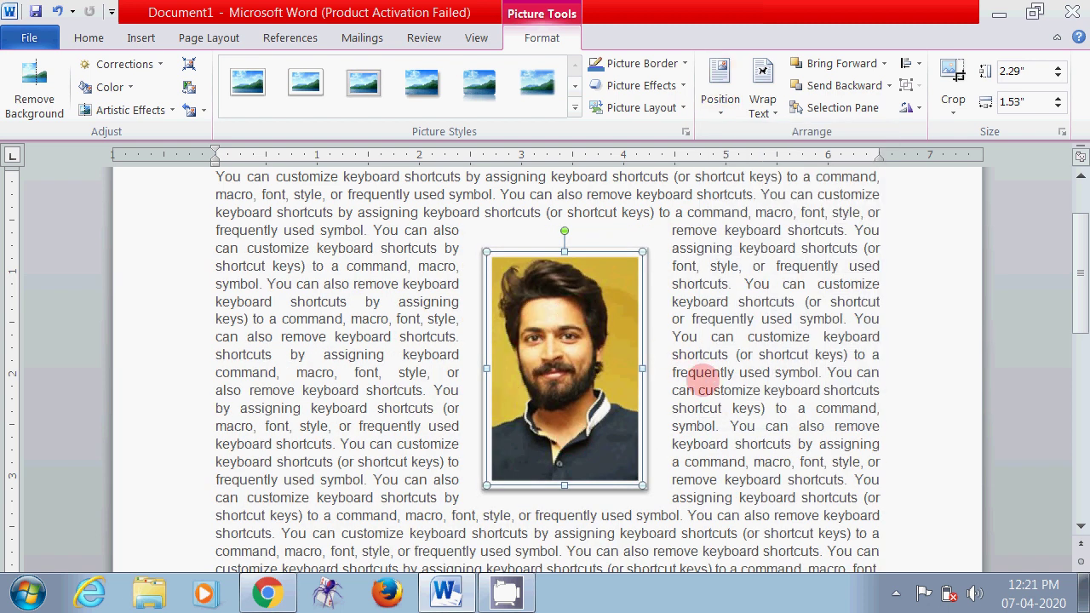
{"action": "scroll", "coordinate": [704, 377], "scroll_direction": "up", "scroll_amount": 1}
{"action": "scroll", "coordinate": [703, 383], "scroll_direction": "down", "scroll_amount": 2}
{"action": "scroll", "coordinate": [704, 379], "scroll_direction": "down", "scroll_amount": 3}
{"action": "scroll", "coordinate": [704, 379], "scroll_direction": "up", "scroll_amount": 2}
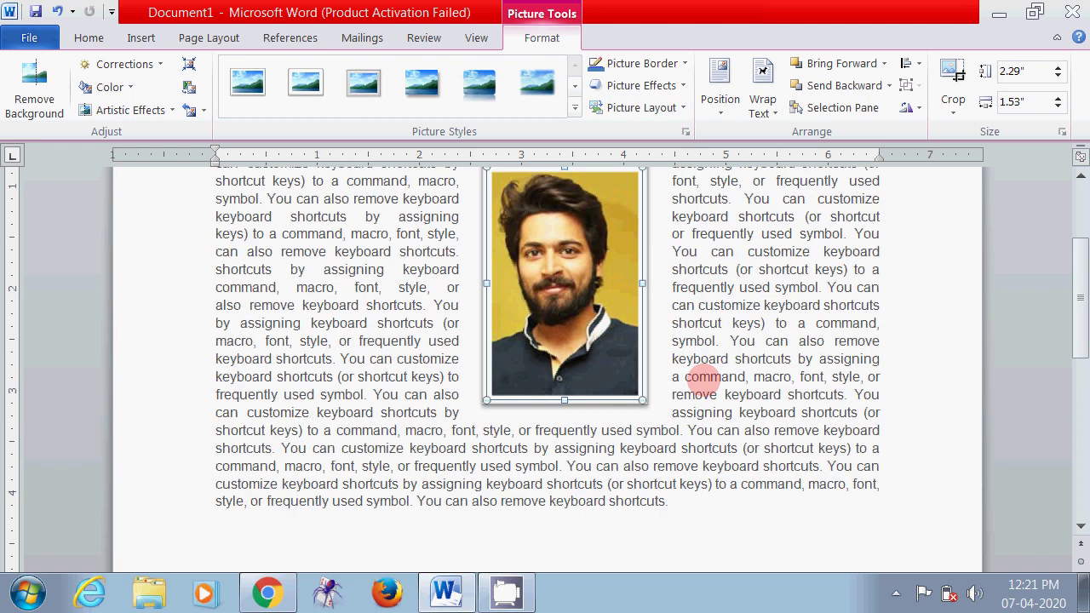
{"action": "scroll", "coordinate": [703, 377], "scroll_direction": "up", "scroll_amount": 1}
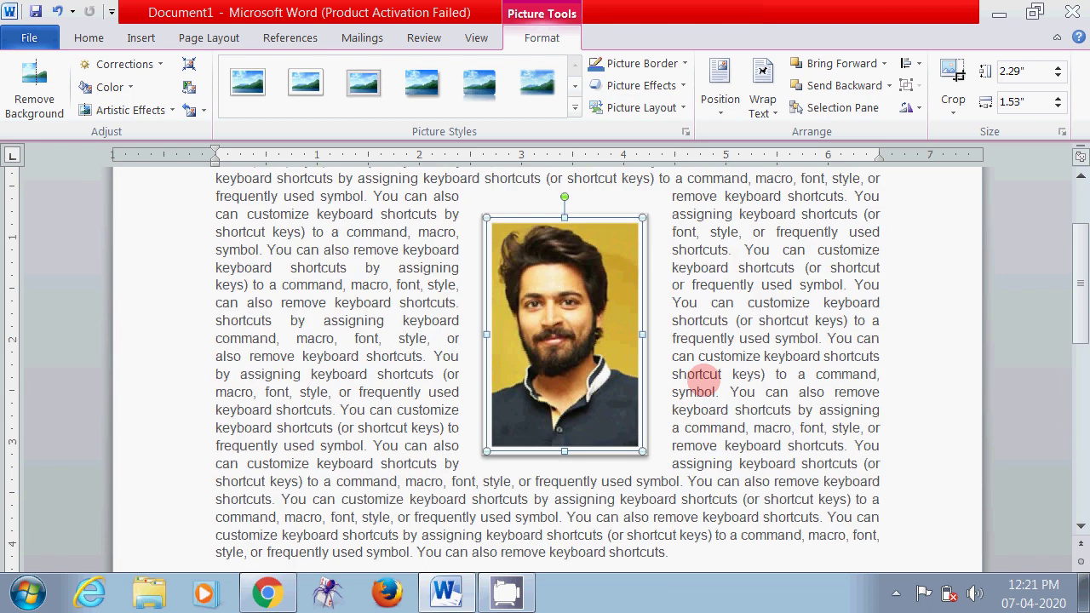